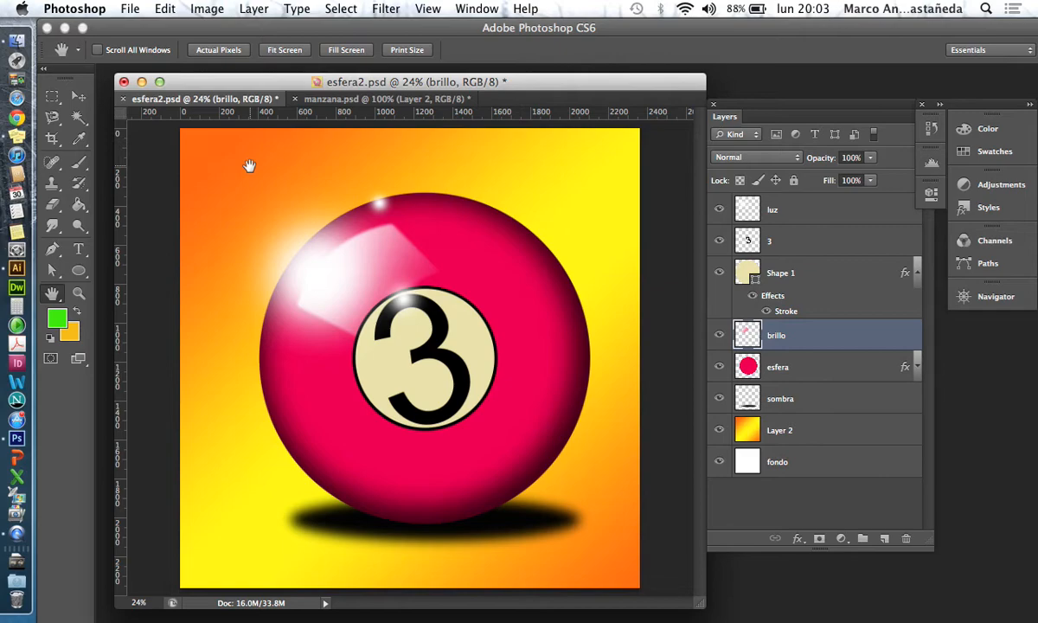
Step: Move the Layers panel over the artwork and shrink it to a shorter, narrower size
drag(759, 105, 676, 125)
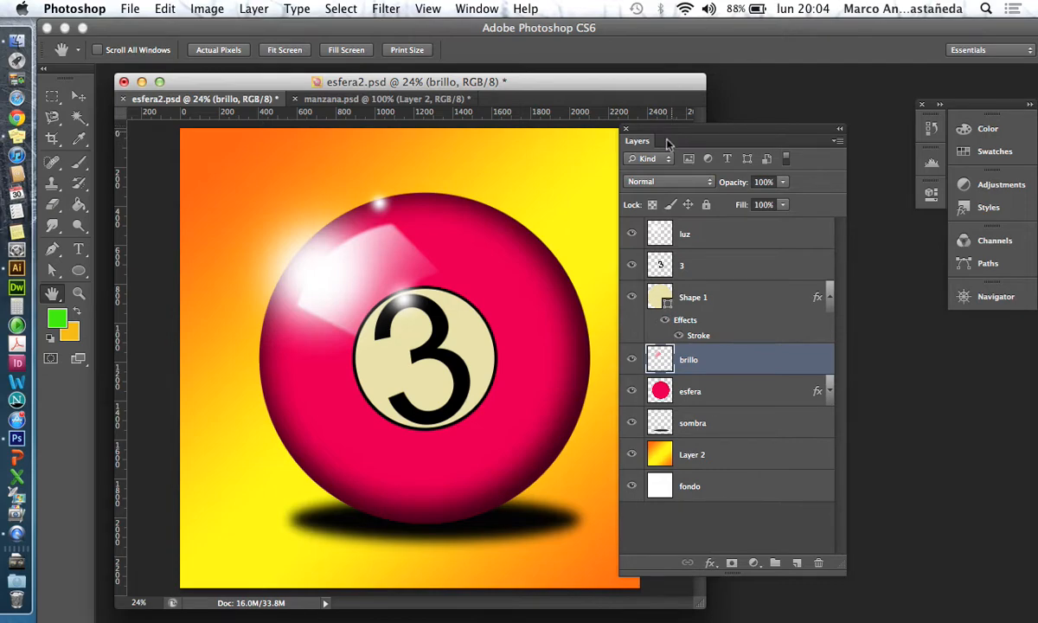
drag(843, 571, 853, 523)
click(474, 10)
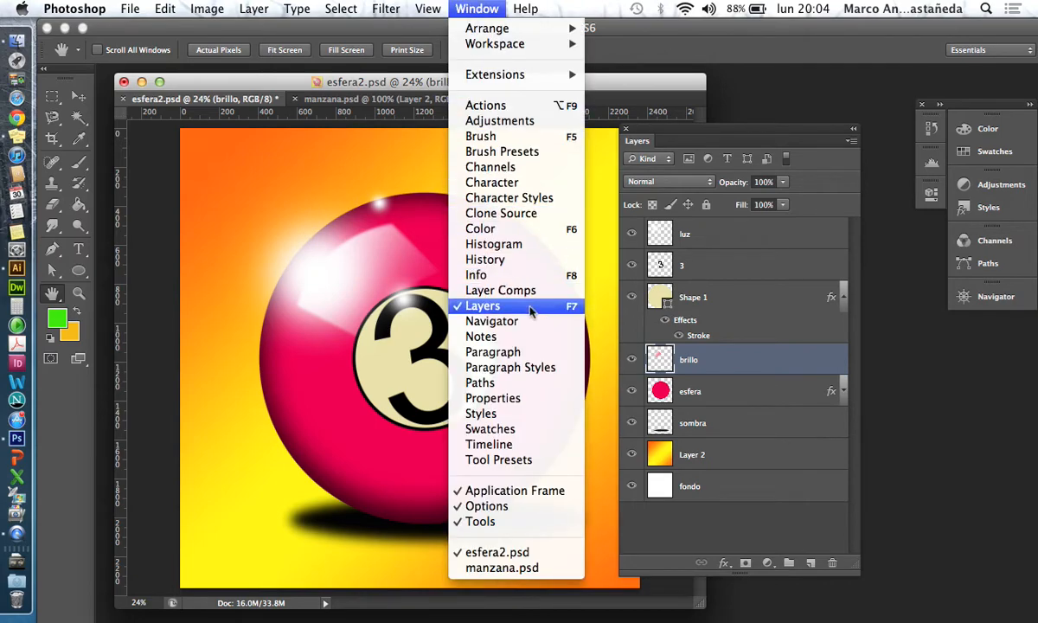
click(385, 180)
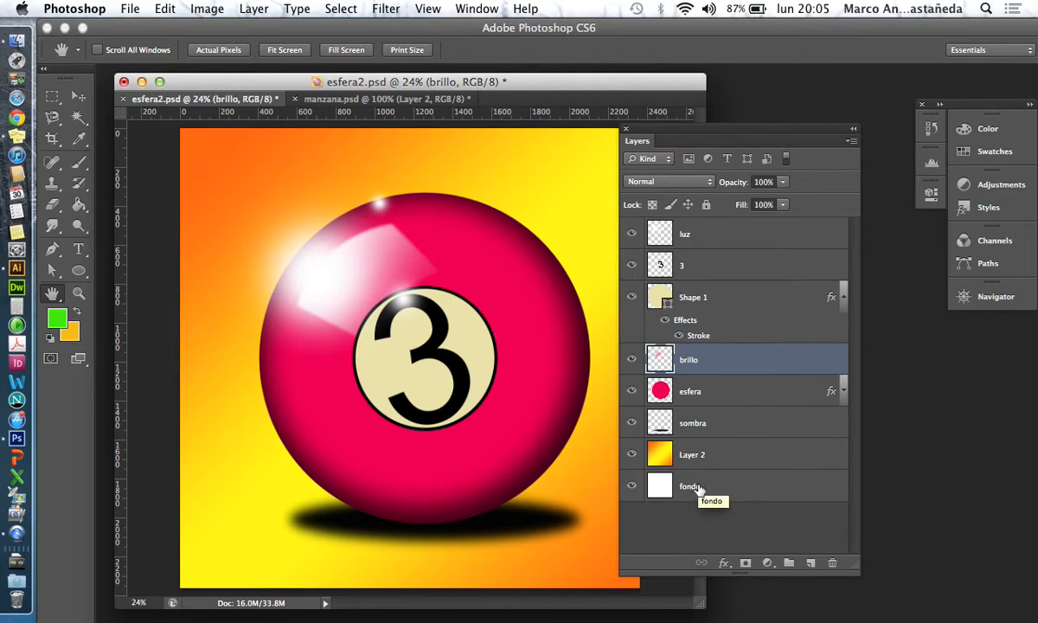
drag(857, 571, 828, 430)
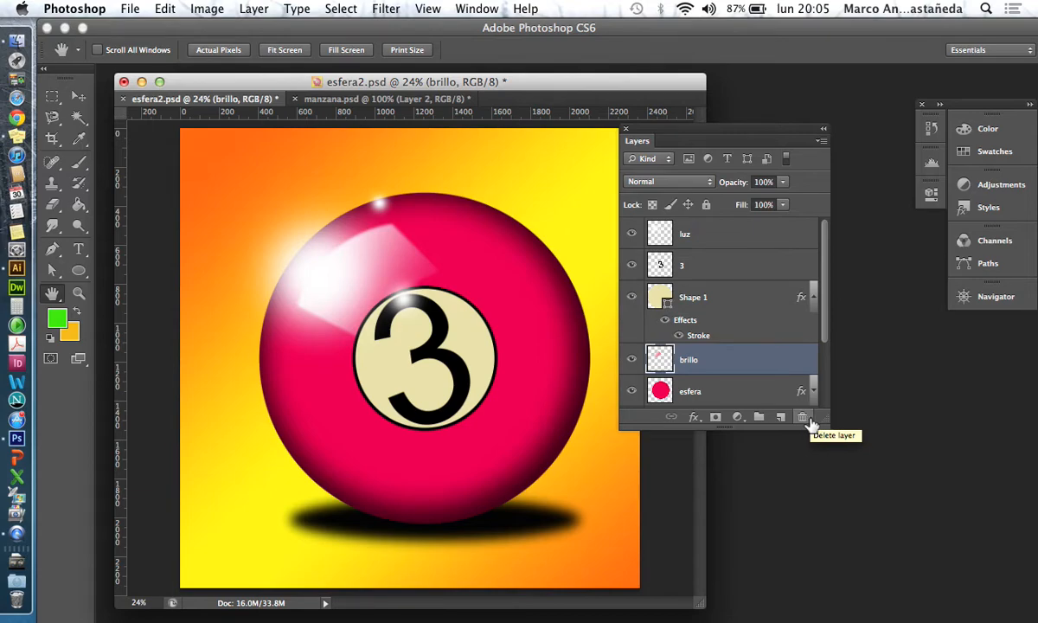
Step: Look through the available adjustment layers and layer styles for the brillo layer without applying any
click(740, 418)
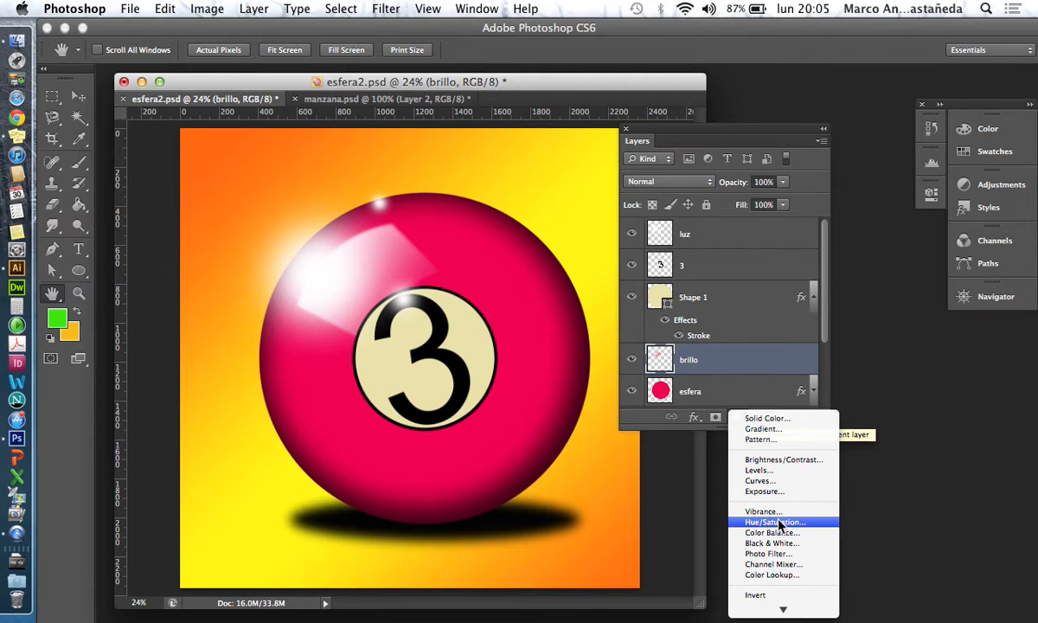
click(636, 423)
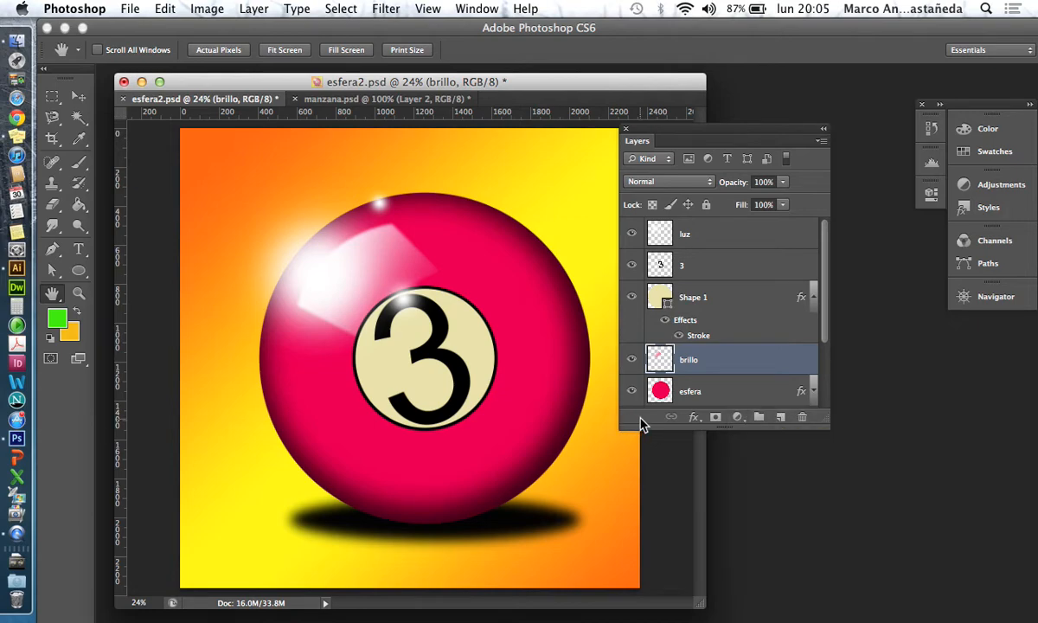
click(695, 420)
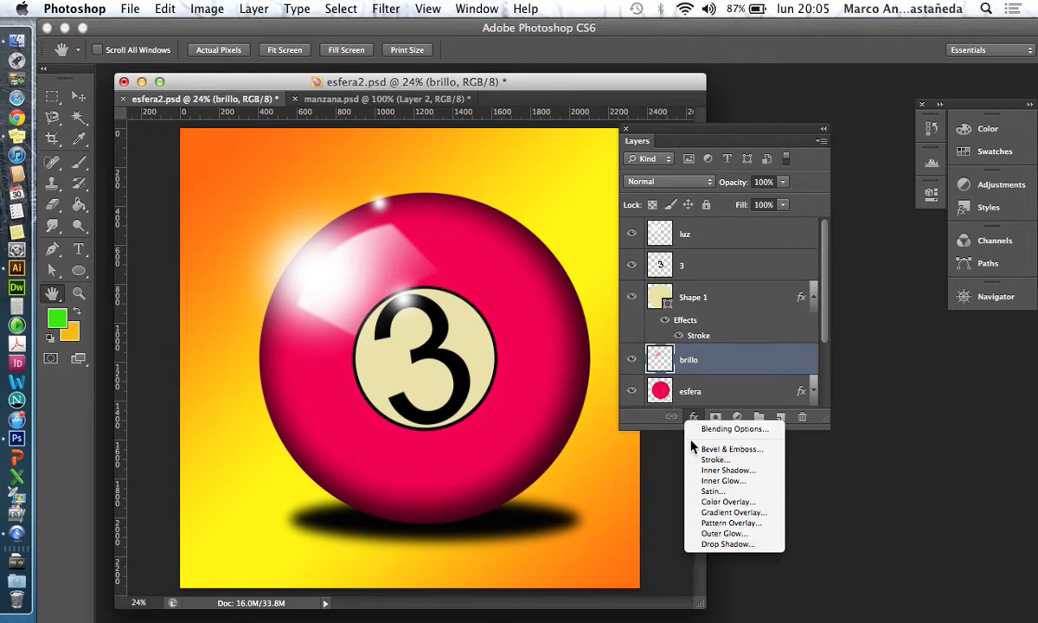
click(635, 421)
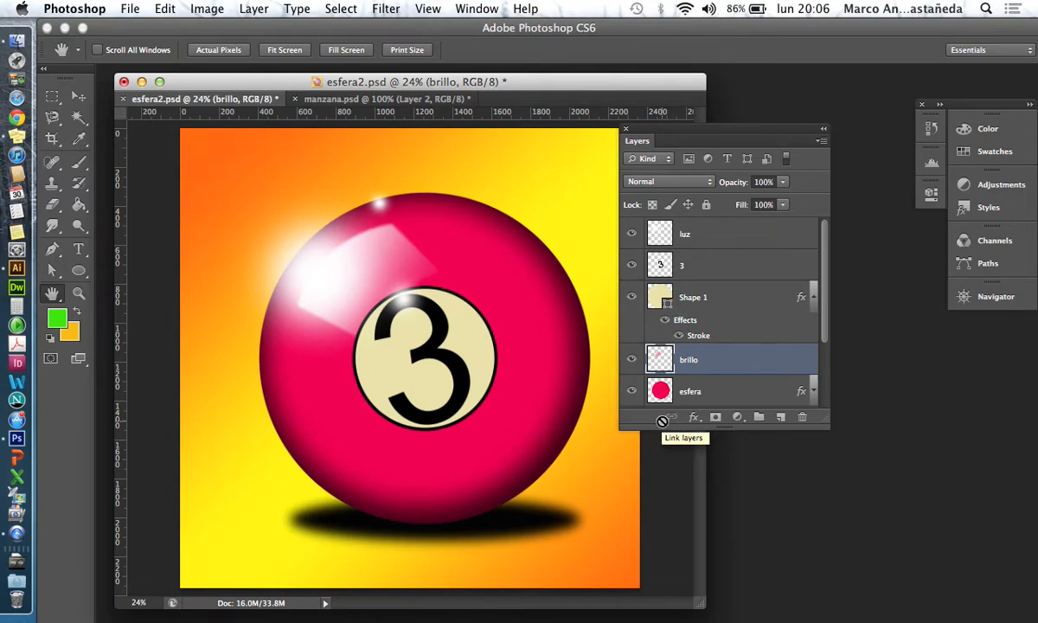
Step: Place the Layers panel beside the document window and enlarge it to fit the whole layer stack
drag(677, 131, 765, 138)
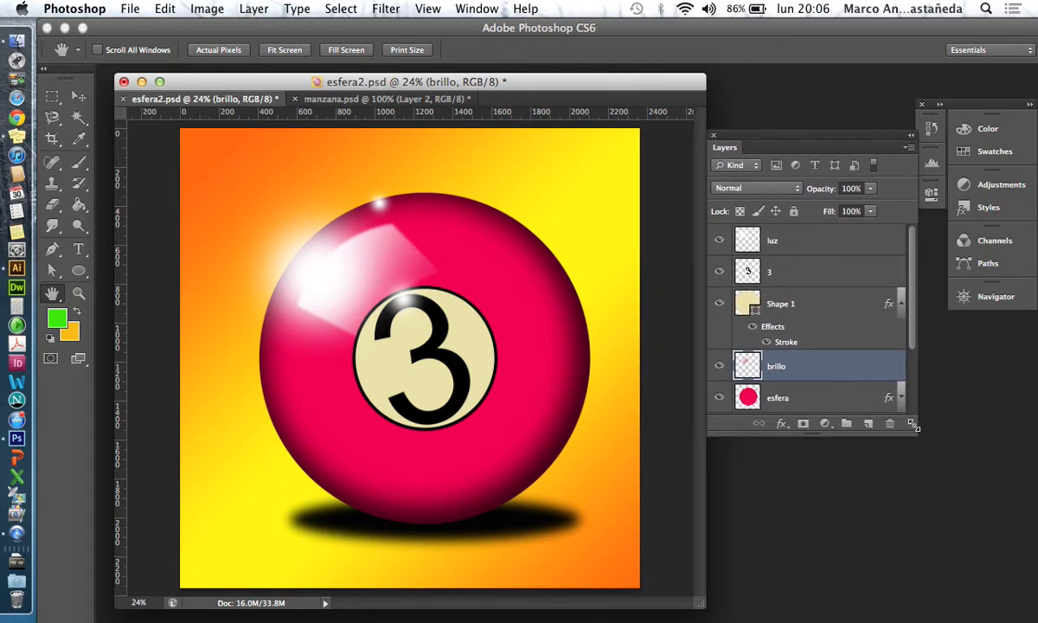
drag(914, 425, 941, 608)
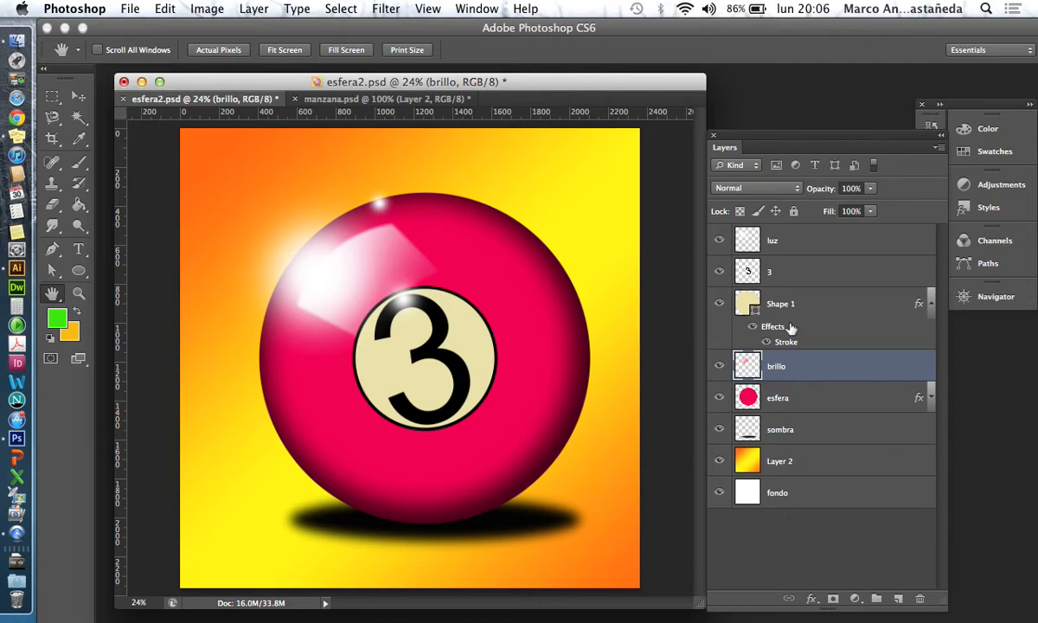
Step: Hide the luz, 3, Shape 1, brillo, esfera, sombra and Layer 2 layers one after another
click(719, 241)
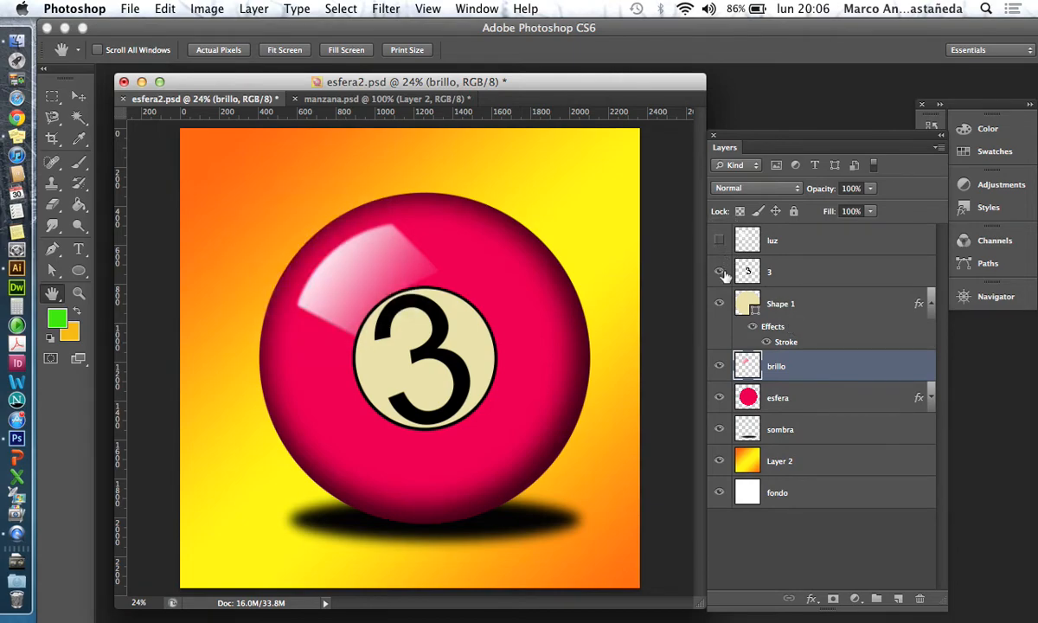
click(719, 271)
click(719, 304)
click(718, 366)
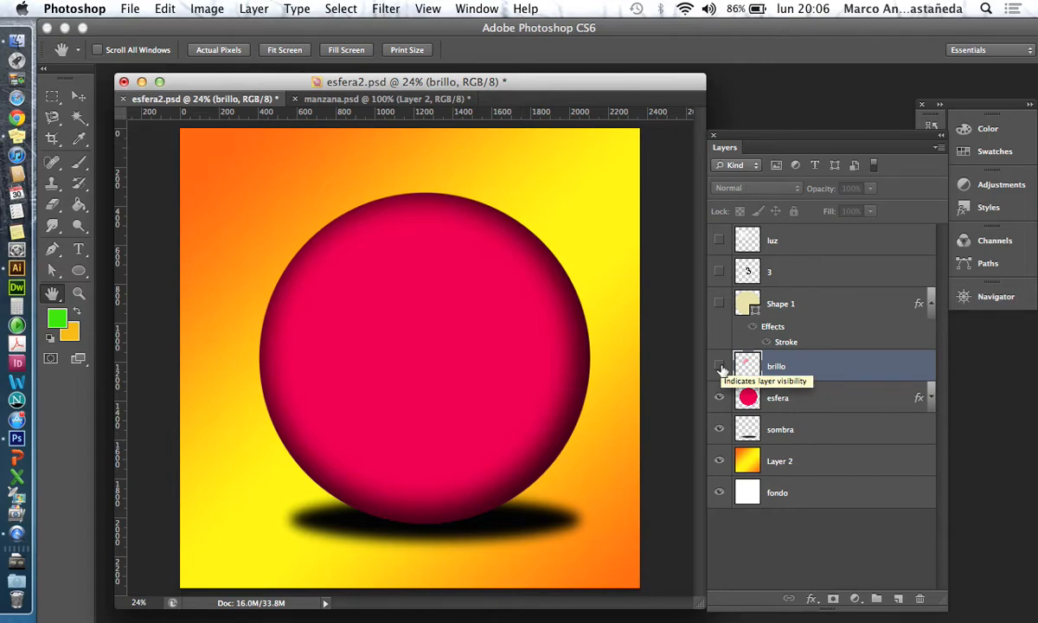
click(720, 401)
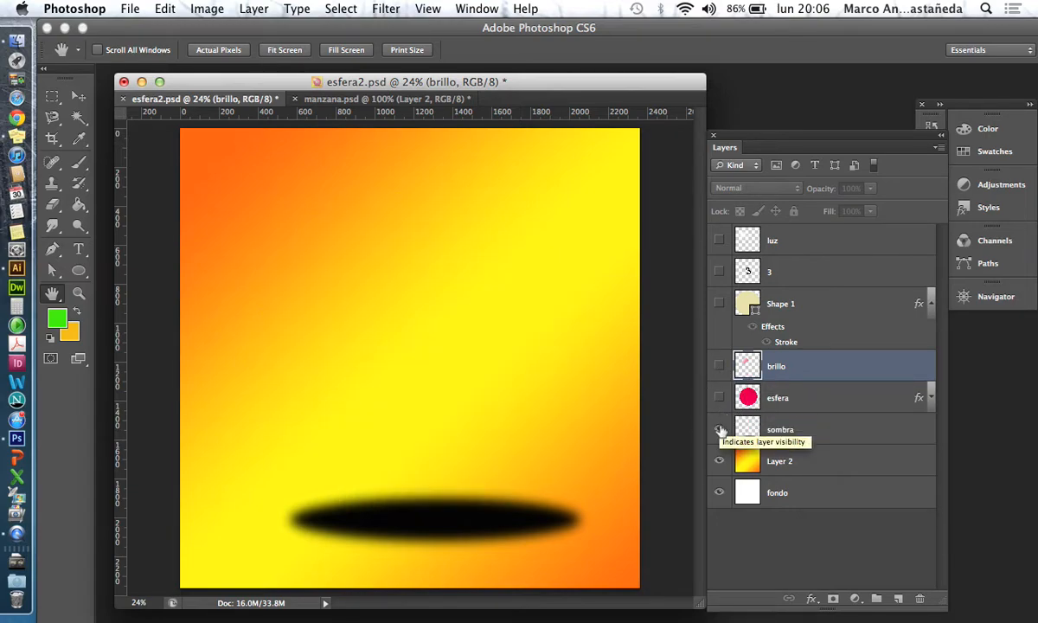
click(719, 429)
click(848, 431)
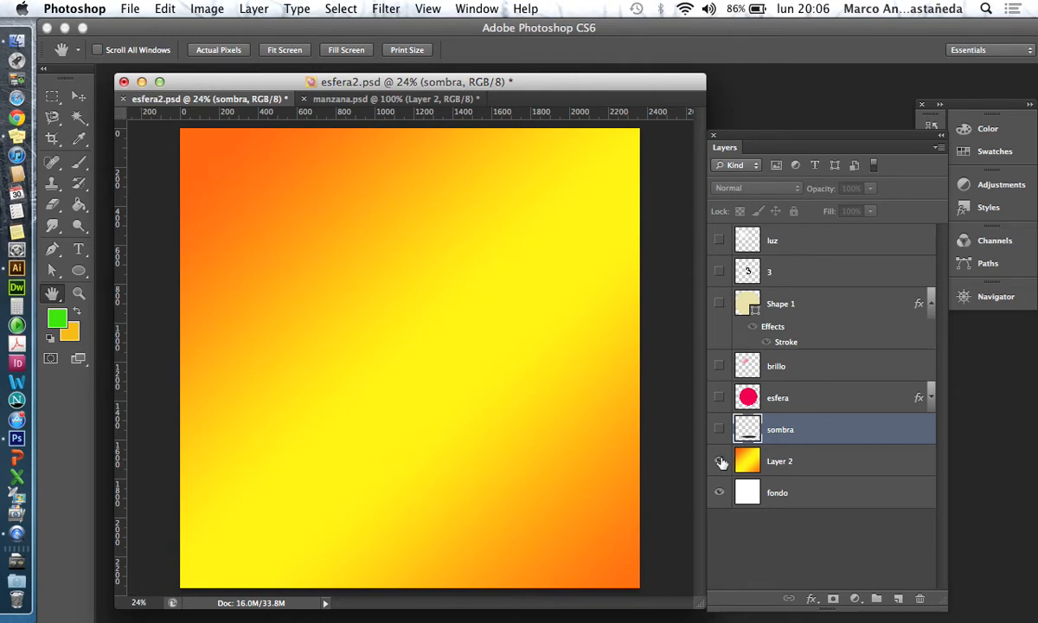
click(720, 461)
Step: Show Layer 2, sombra, esfera, brillo, Shape 1, 3 and luz again, working up the layer stack
click(720, 461)
click(720, 430)
click(719, 398)
click(719, 366)
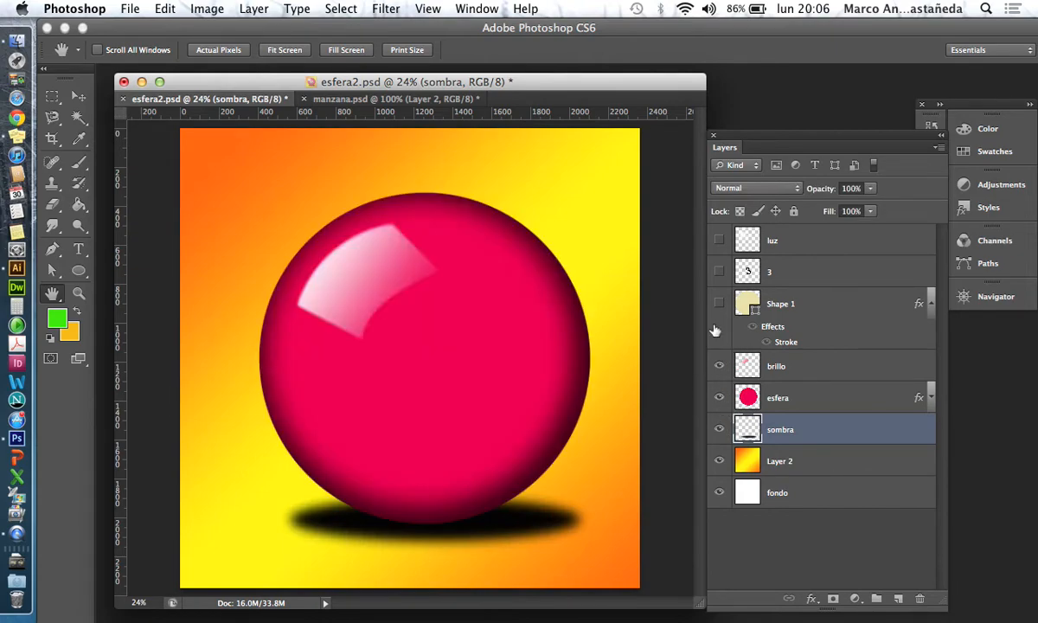
click(719, 304)
click(719, 272)
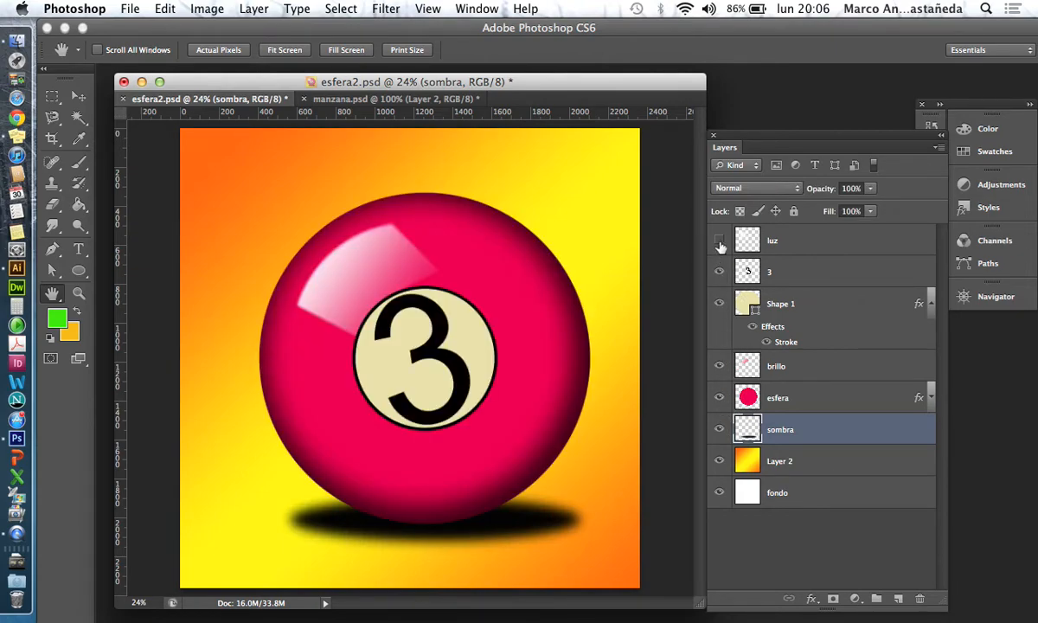
click(719, 240)
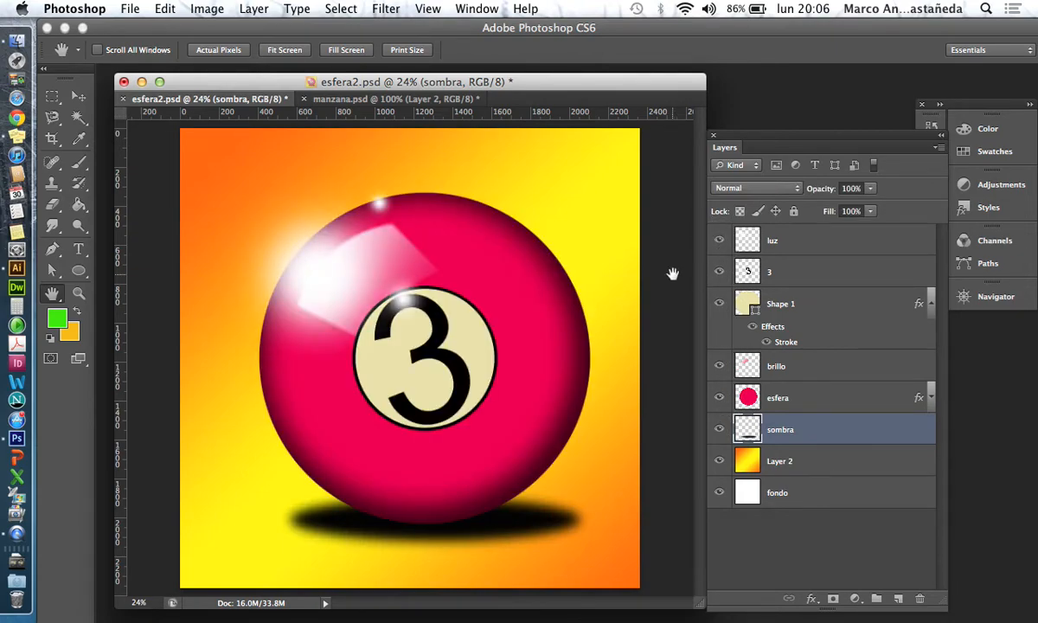
Step: Toggle the esfera layer's visibility off and on to check its content, and duplicate the layer
click(790, 398)
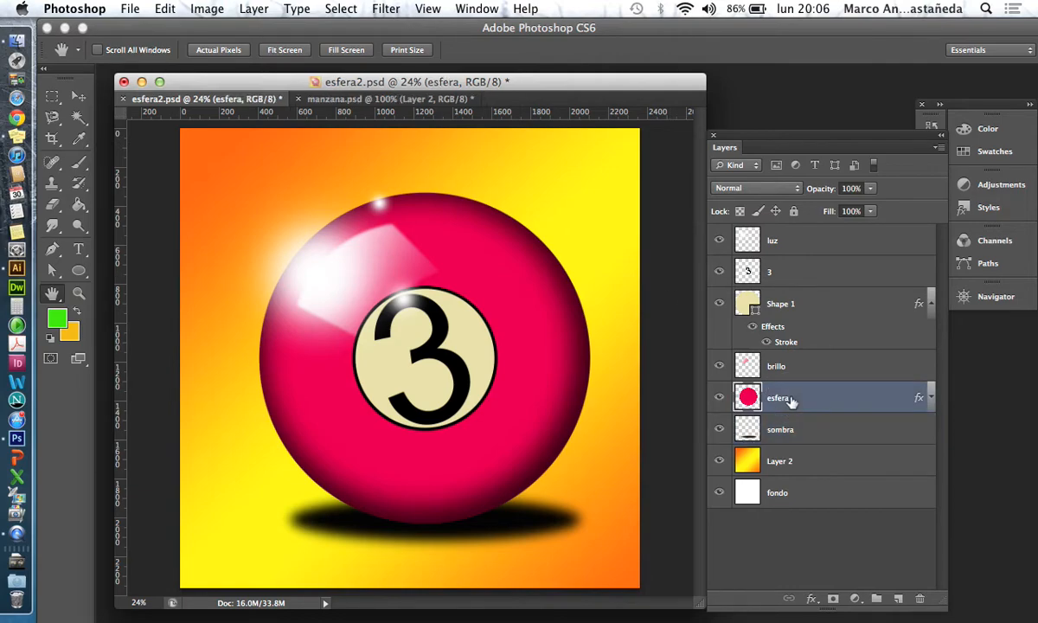
click(841, 367)
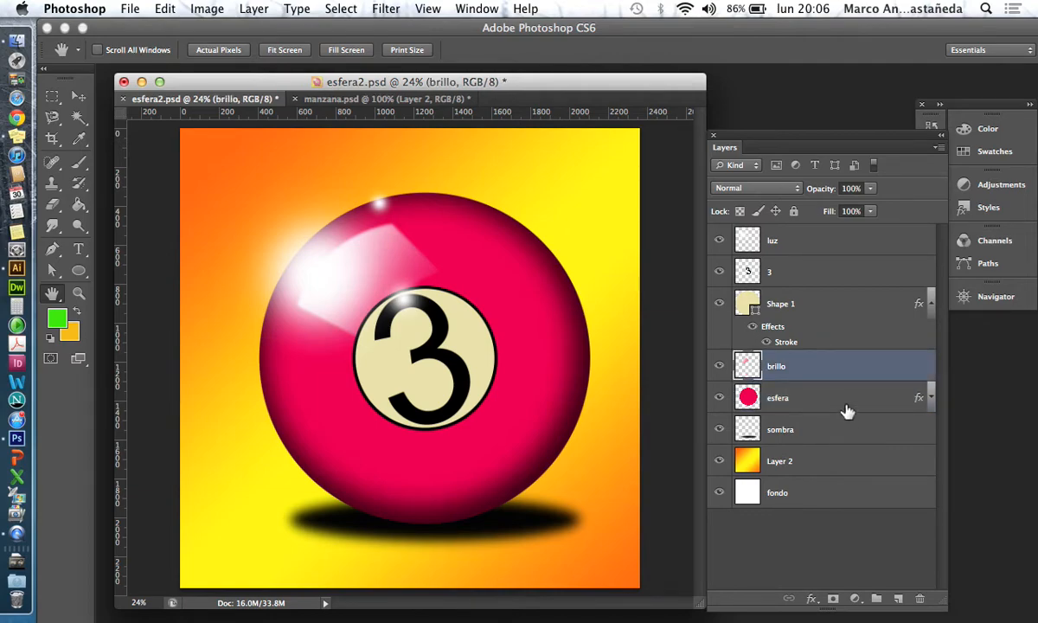
click(847, 404)
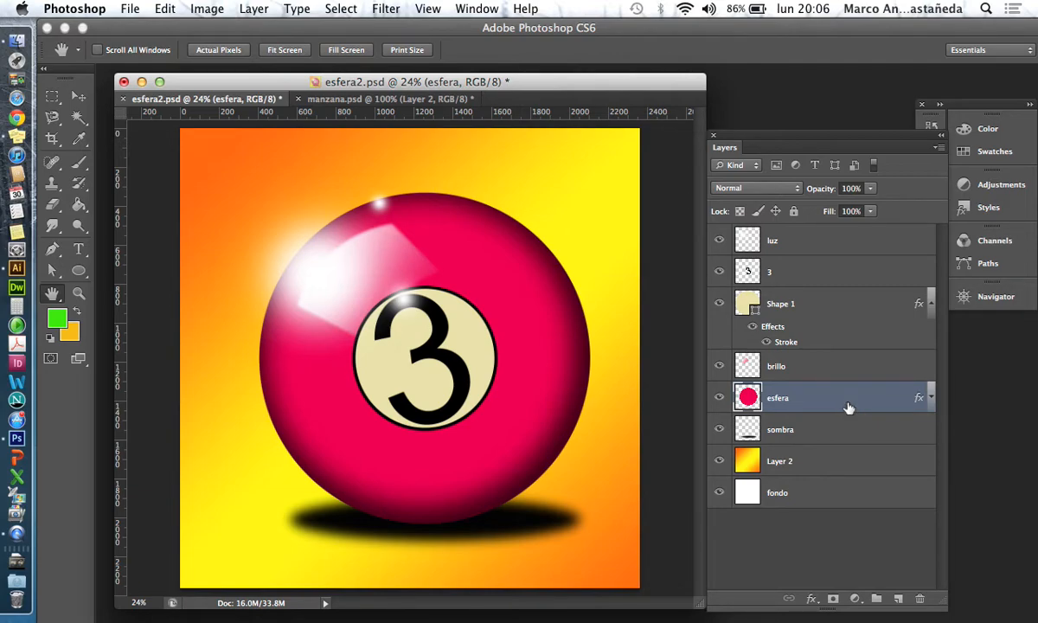
click(720, 398)
click(720, 398)
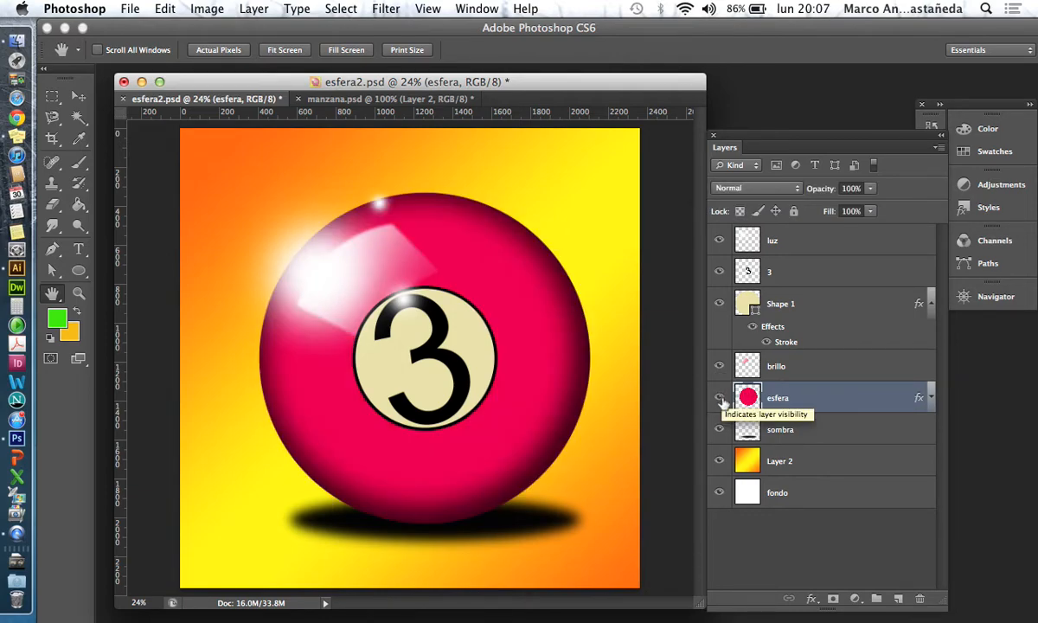
drag(832, 398, 898, 598)
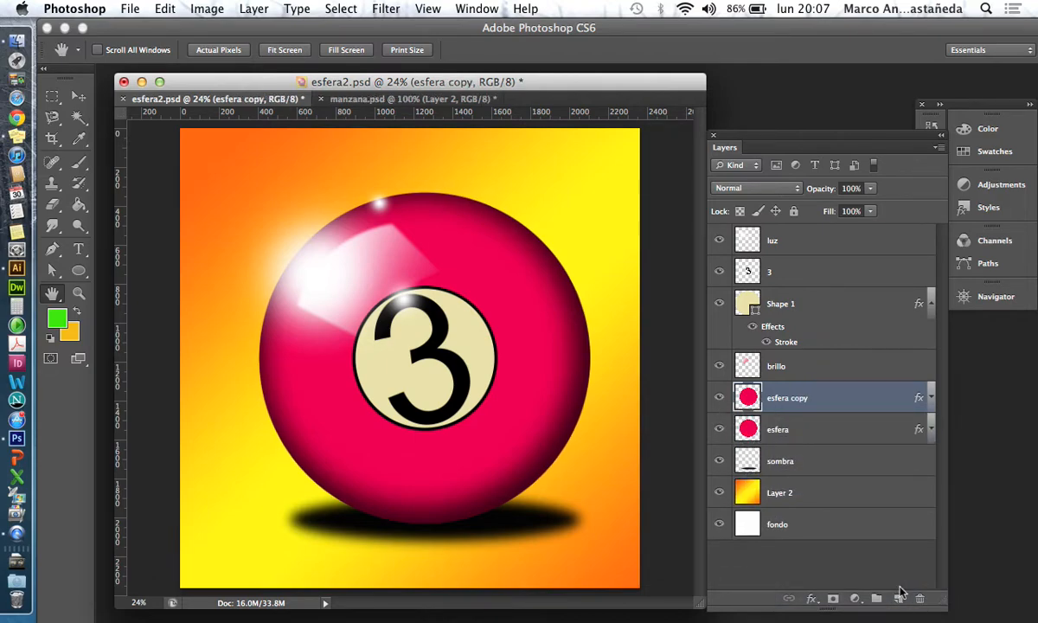
Step: Choose the Paint Bucket tool and change the foreground color to a medium blue
click(78, 204)
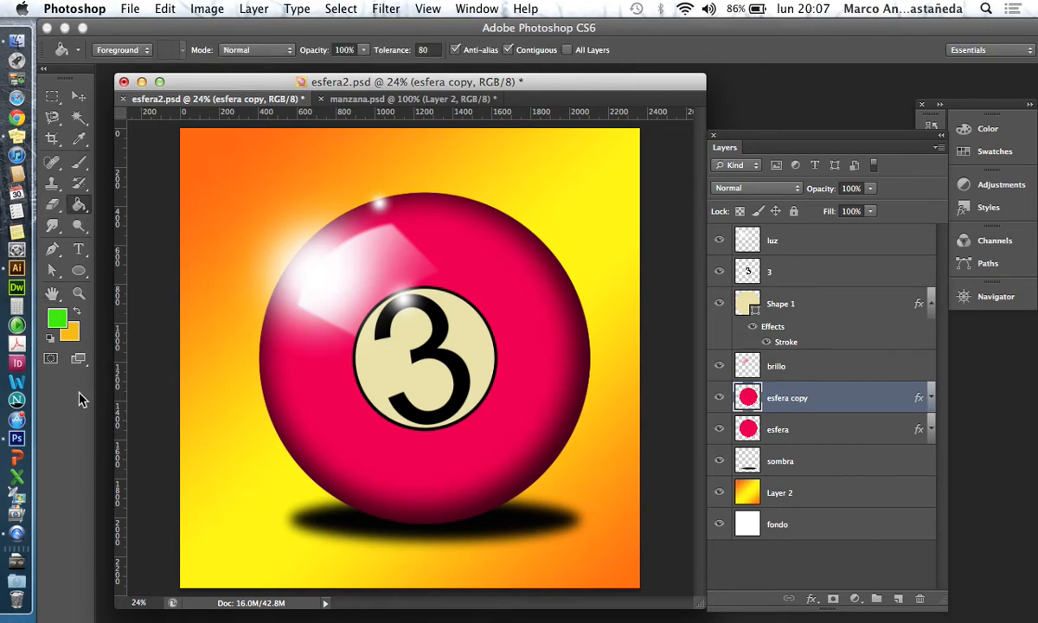
click(57, 322)
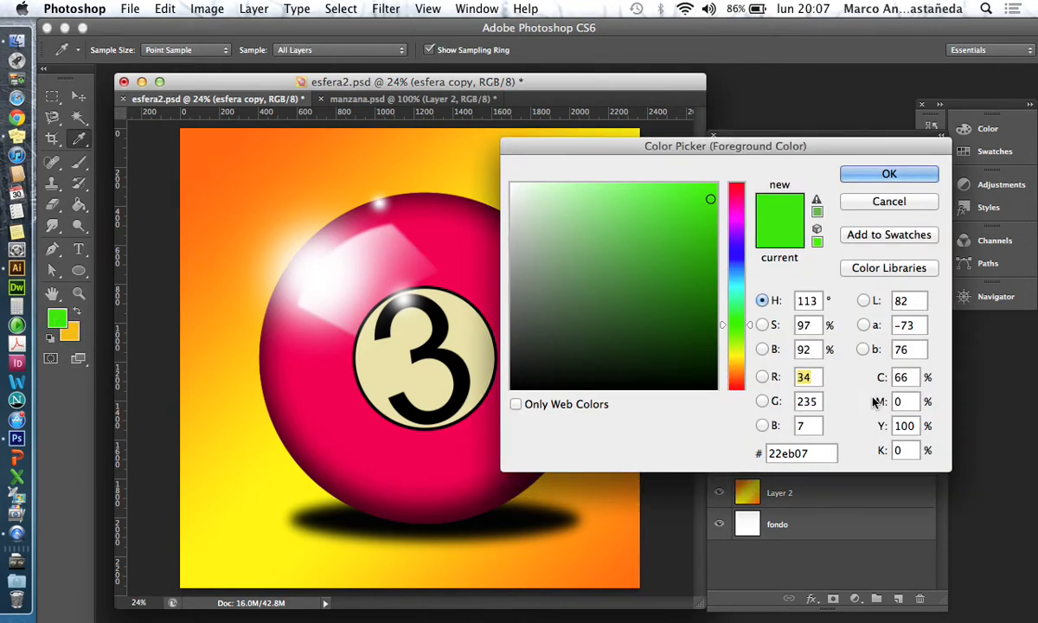
click(722, 259)
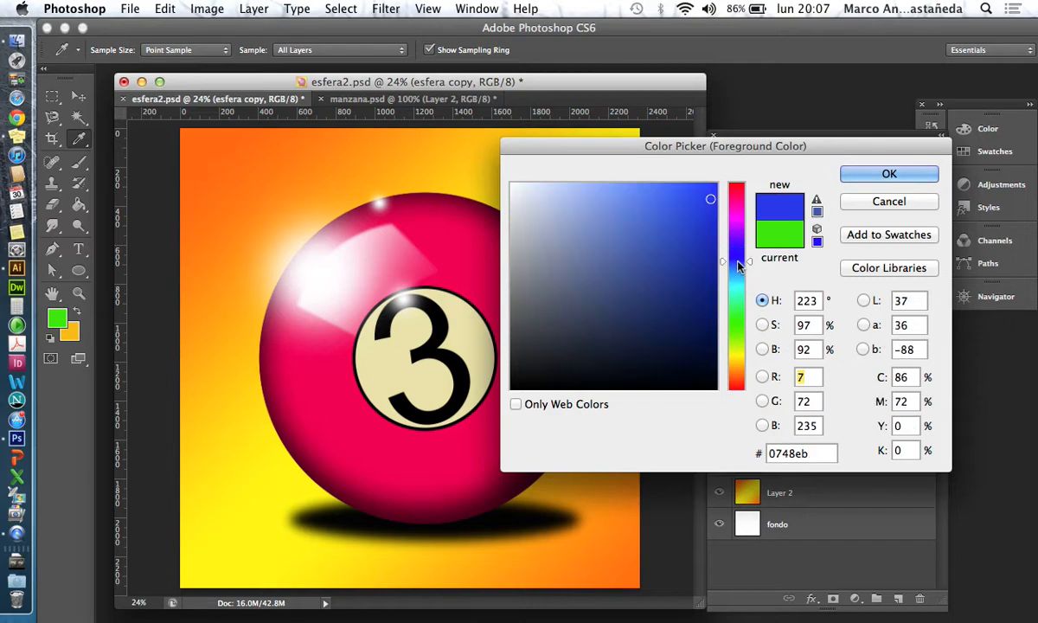
click(677, 224)
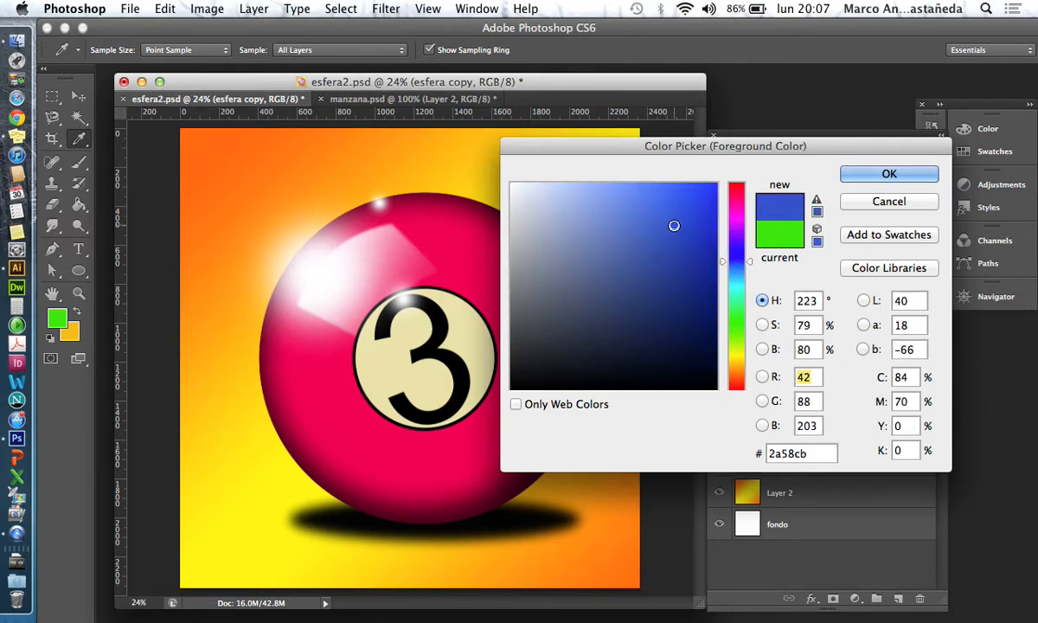
click(693, 211)
click(885, 177)
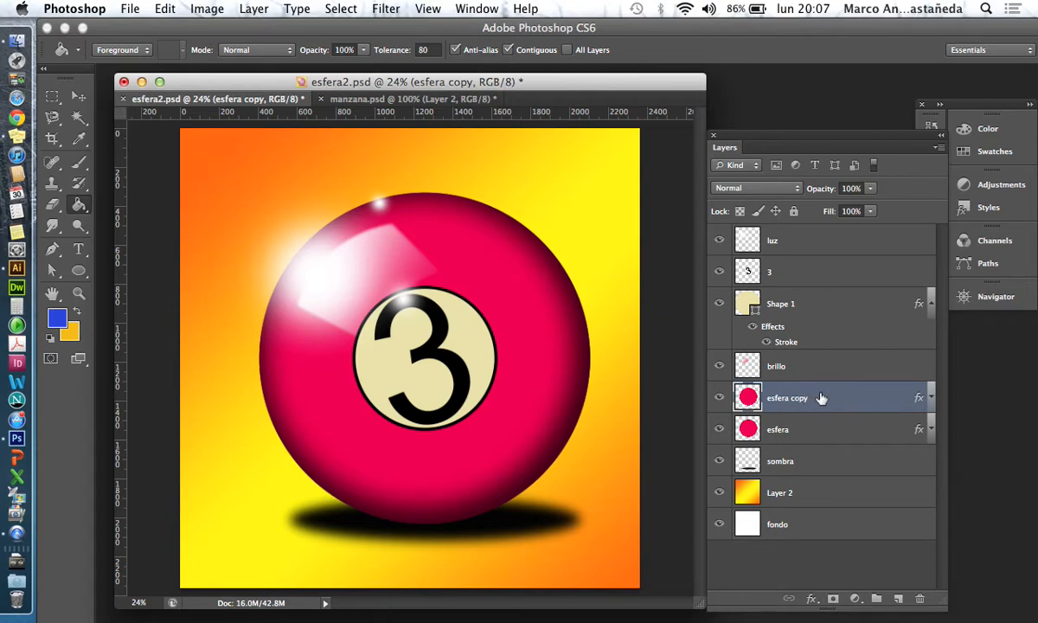
Step: Duplicate the esfera copy layer and fill the new duplicate's sphere with the blue foreground color
drag(828, 398, 898, 598)
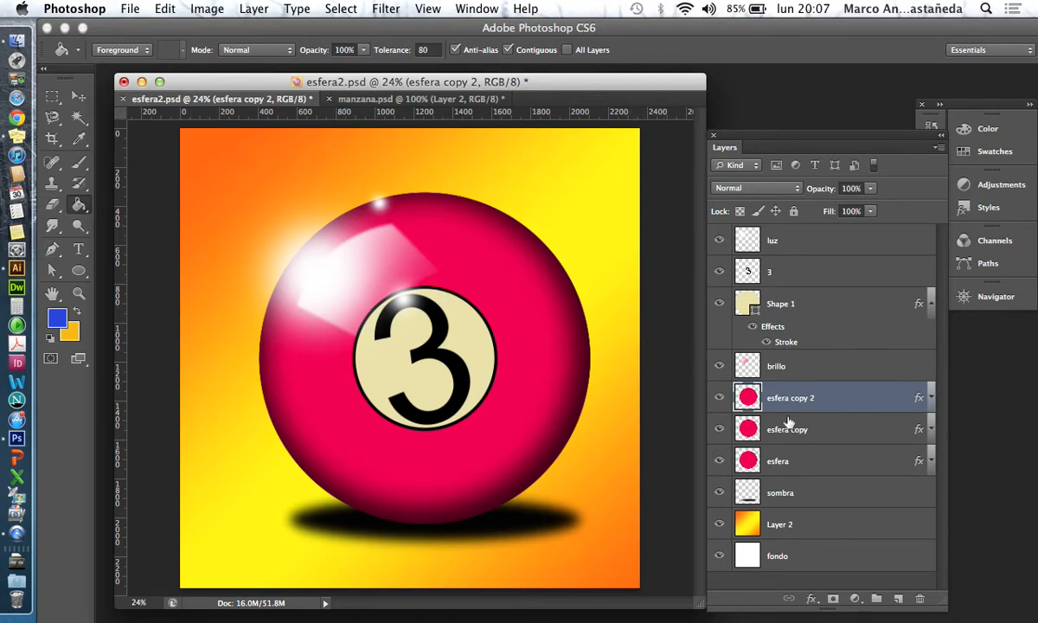
click(479, 257)
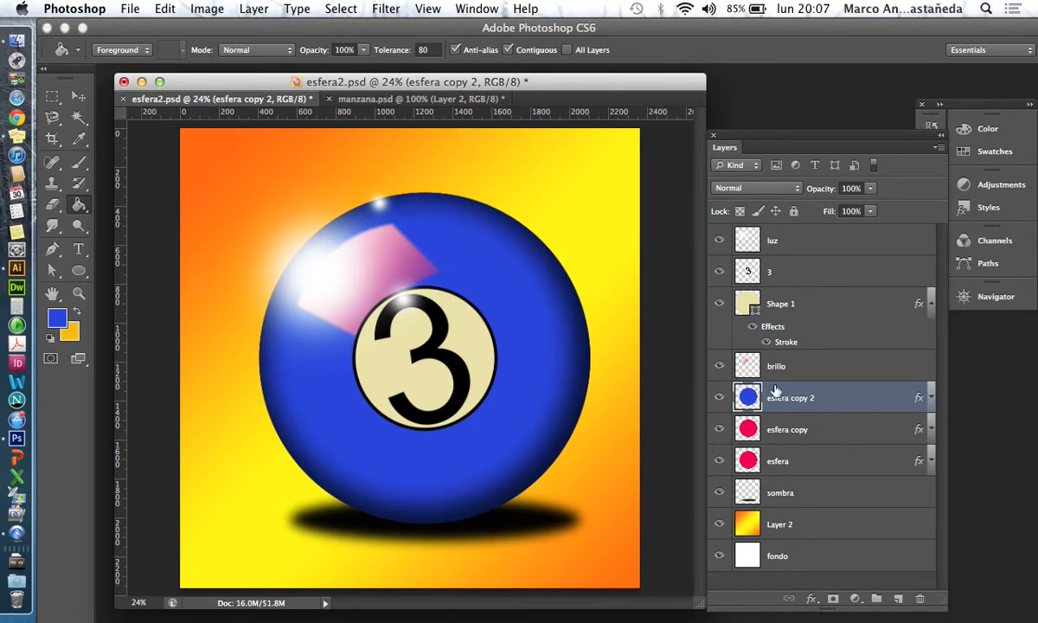
click(931, 398)
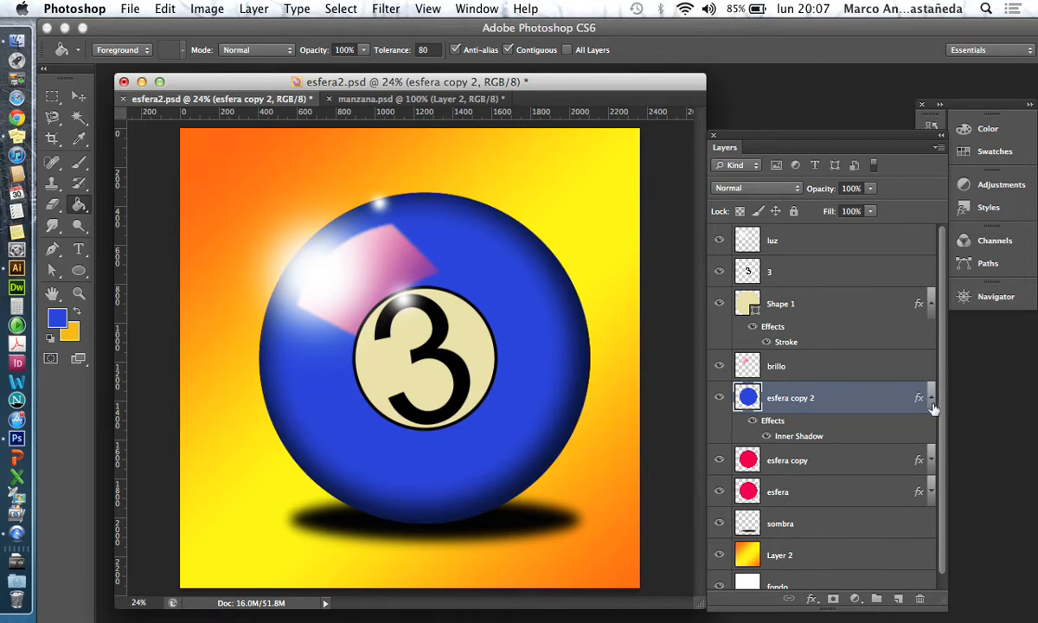
click(932, 400)
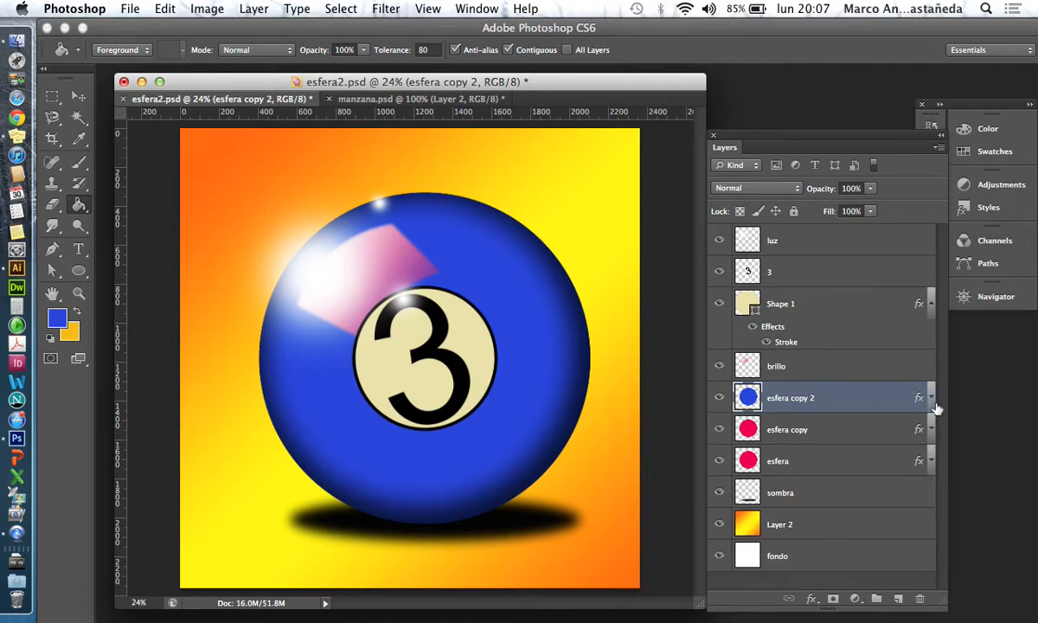
Step: Add a 27 px black outside stroke to the esfera copy 2 layer and toggle the layer's visibility off and on to compare
click(815, 598)
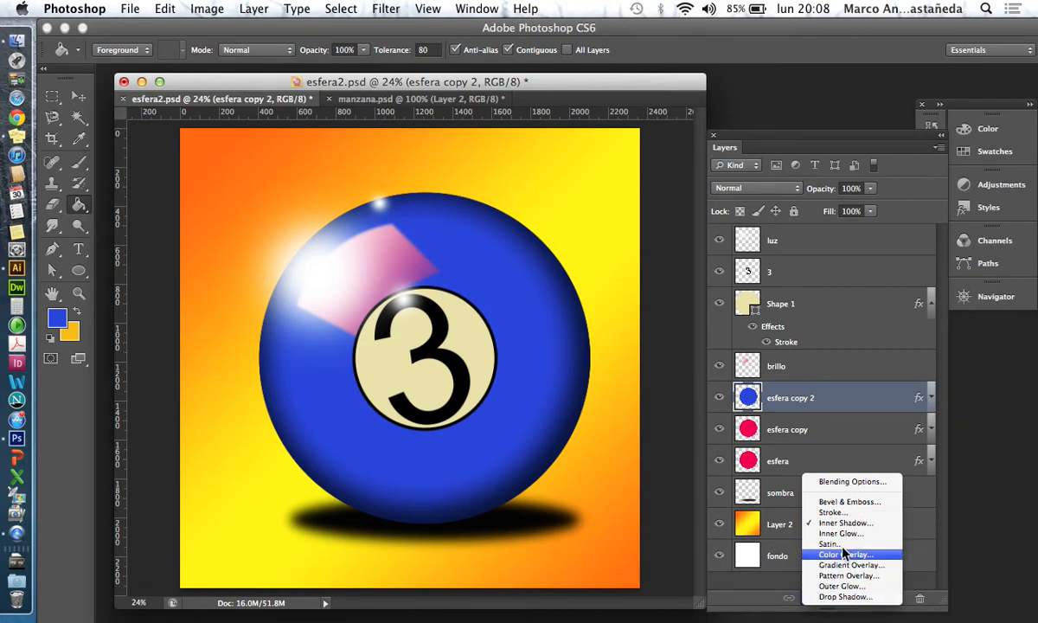
click(840, 513)
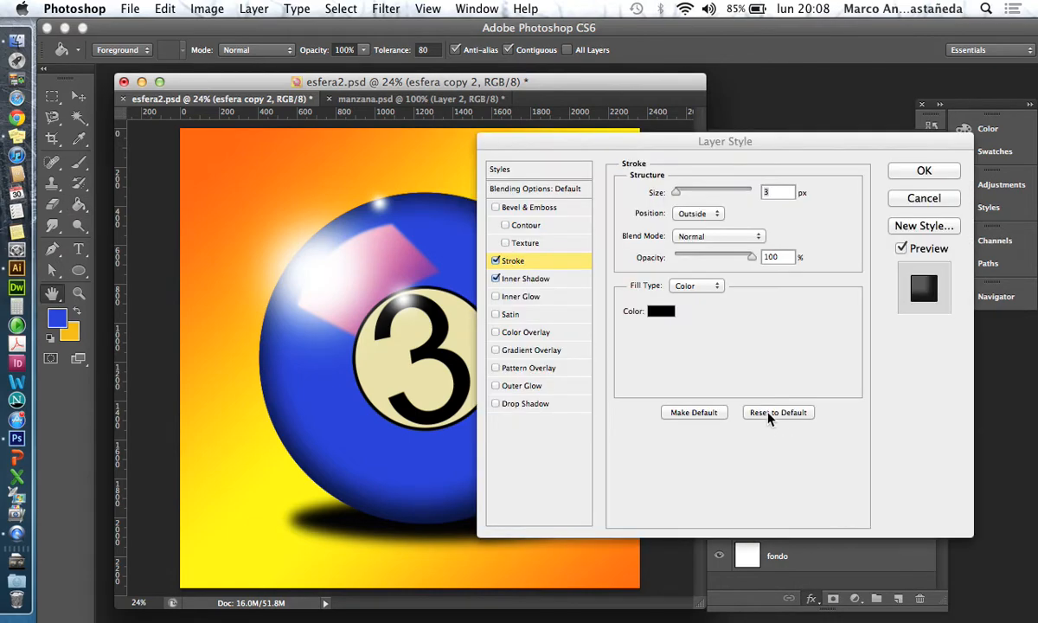
key(alt)
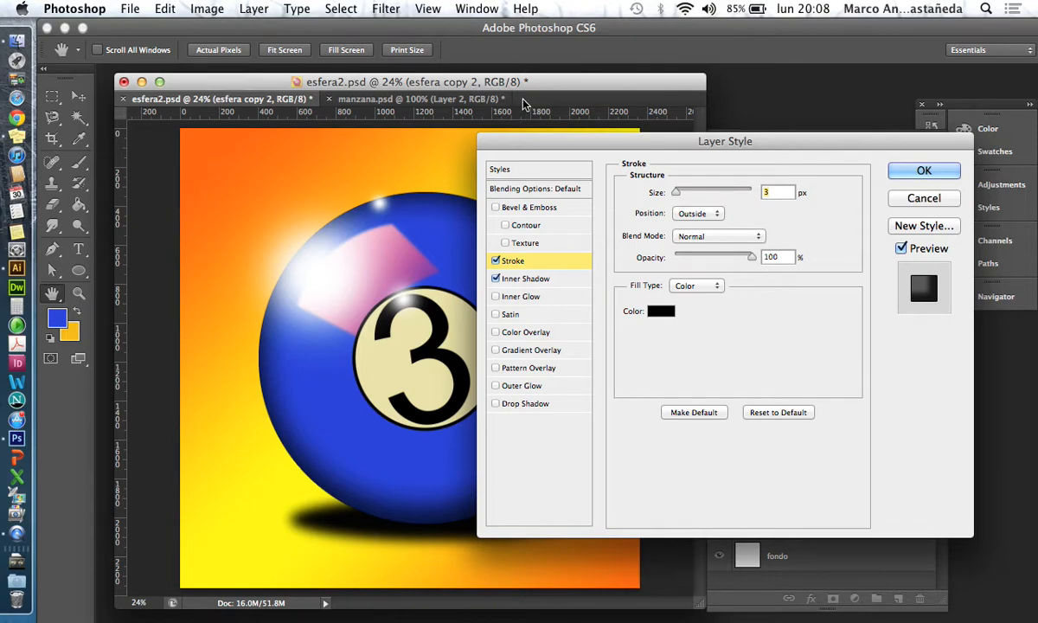
drag(676, 192, 689, 196)
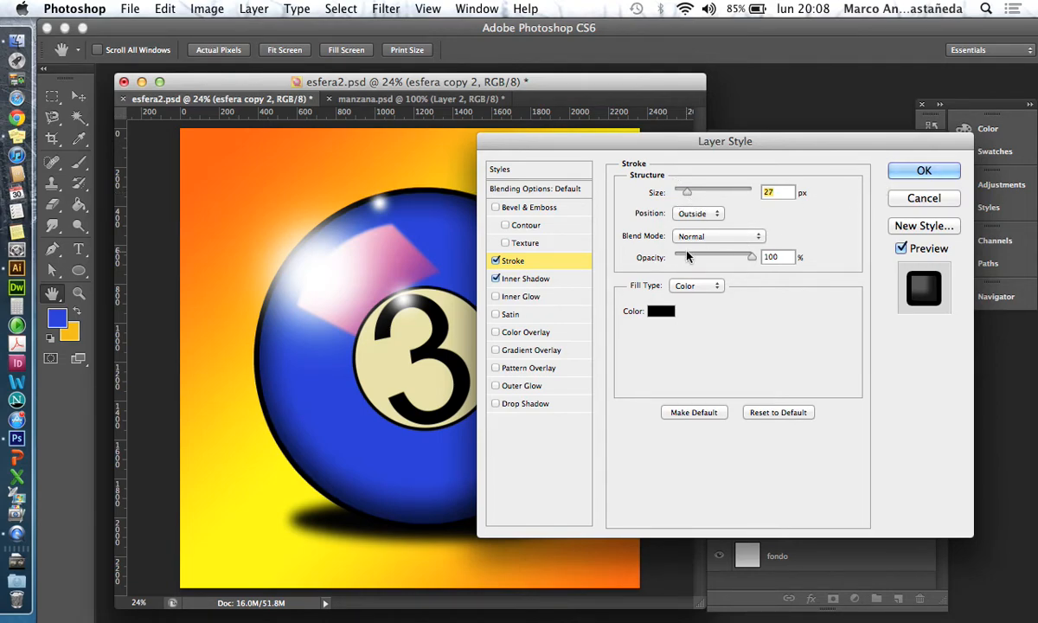
click(924, 171)
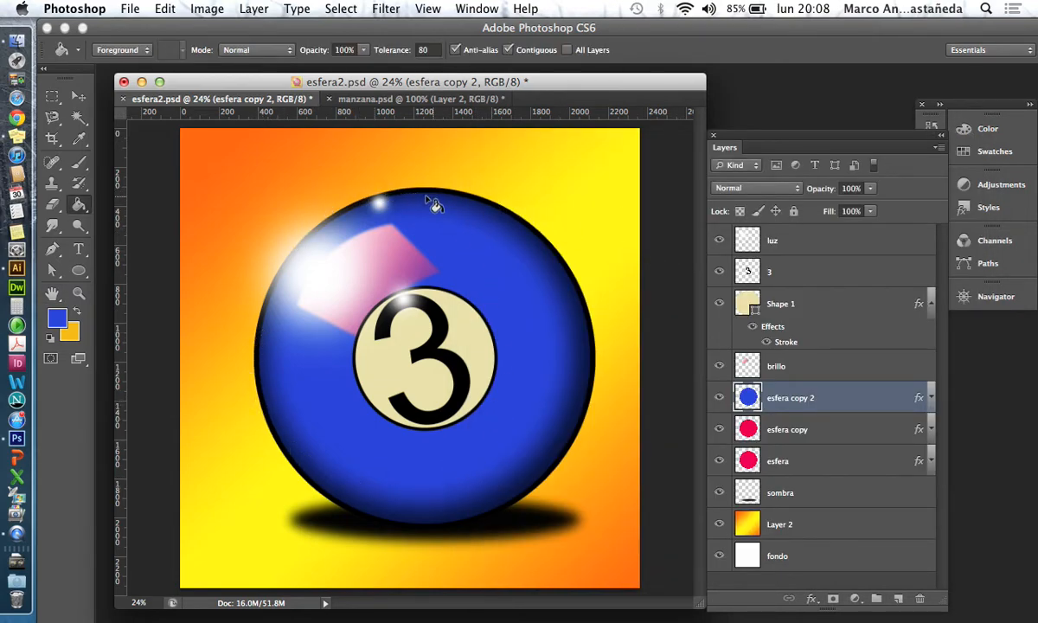
click(720, 397)
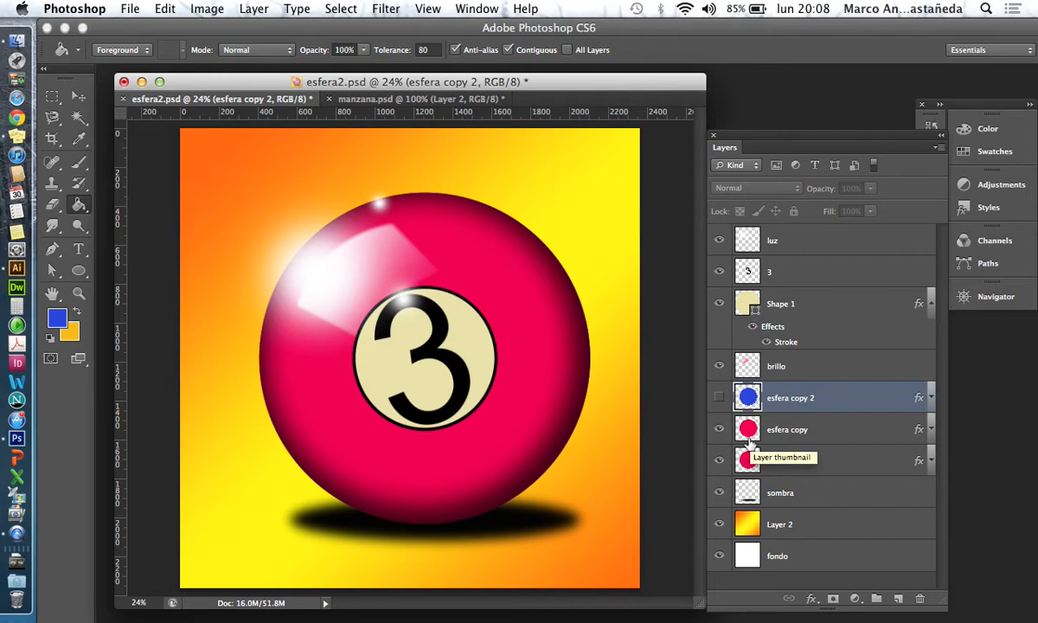
click(719, 397)
Step: Change the foreground color to grayish blue #6d80af and fill the esfera copy layer's sphere with it
click(794, 430)
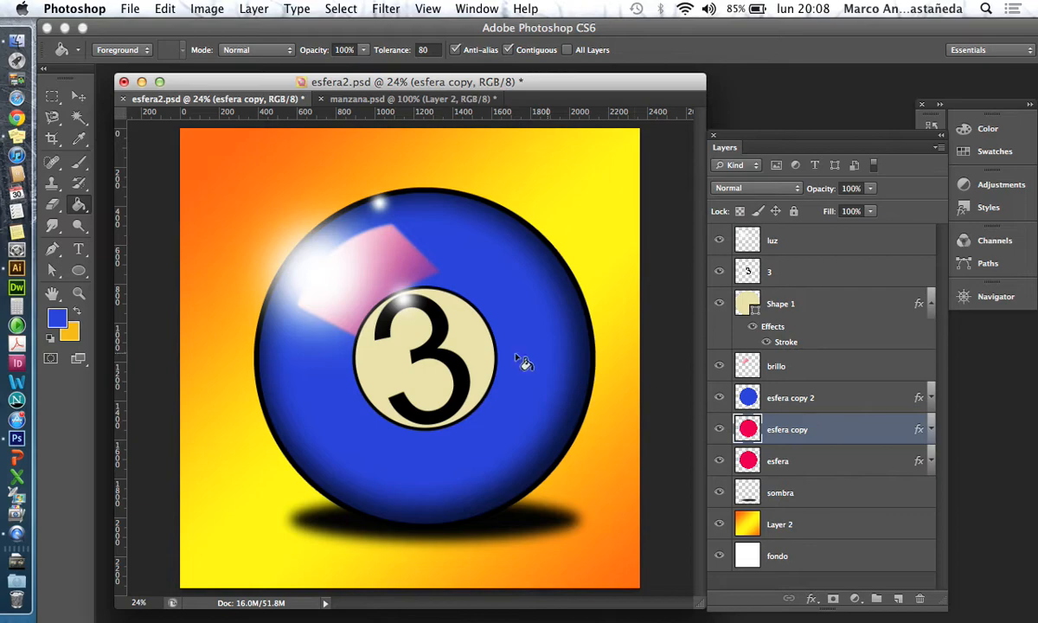
click(57, 318)
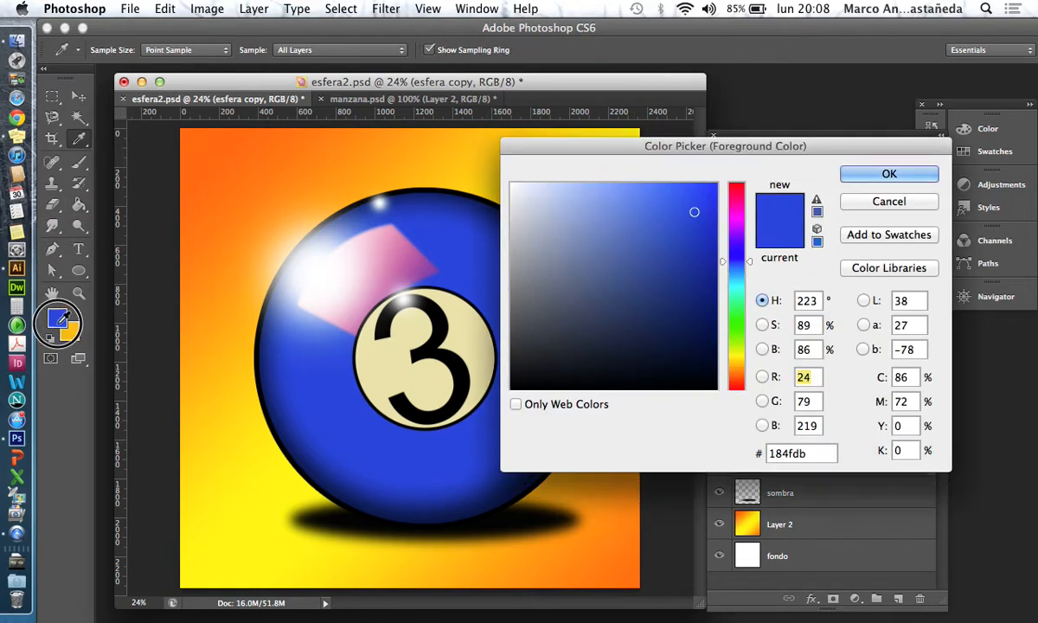
click(588, 249)
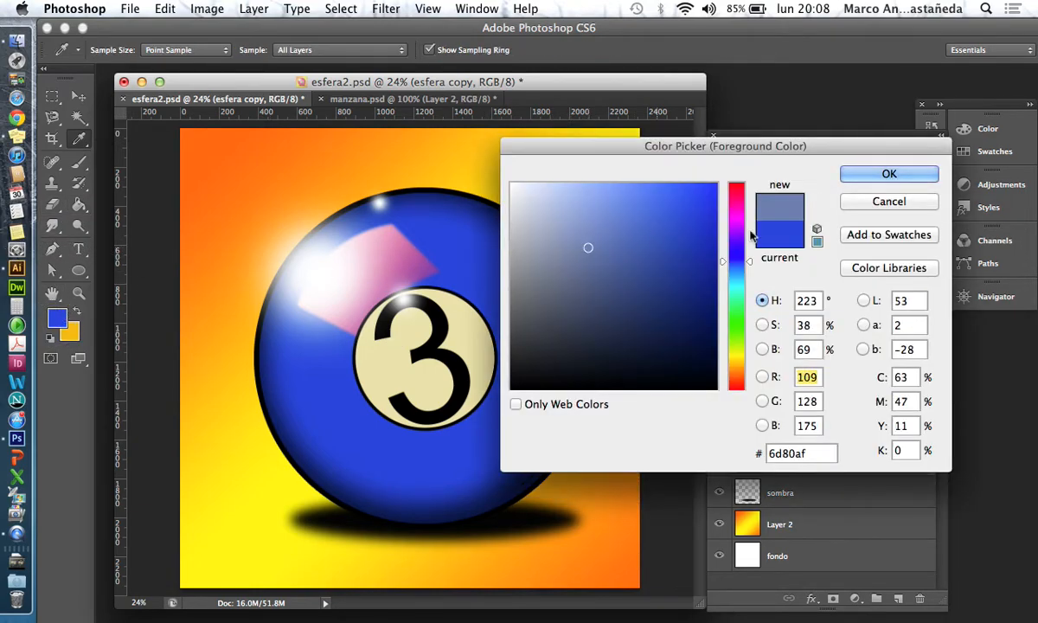
click(889, 174)
click(467, 258)
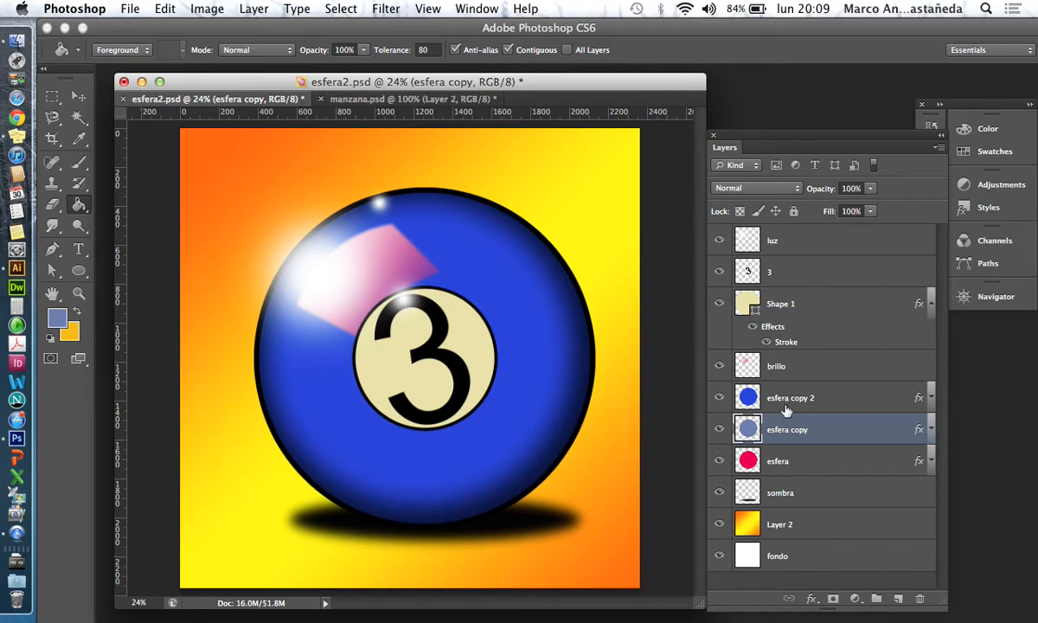
Step: Move the esfera copy layer above esfera copy 2 and set its opacity to 79%
drag(789, 424, 788, 395)
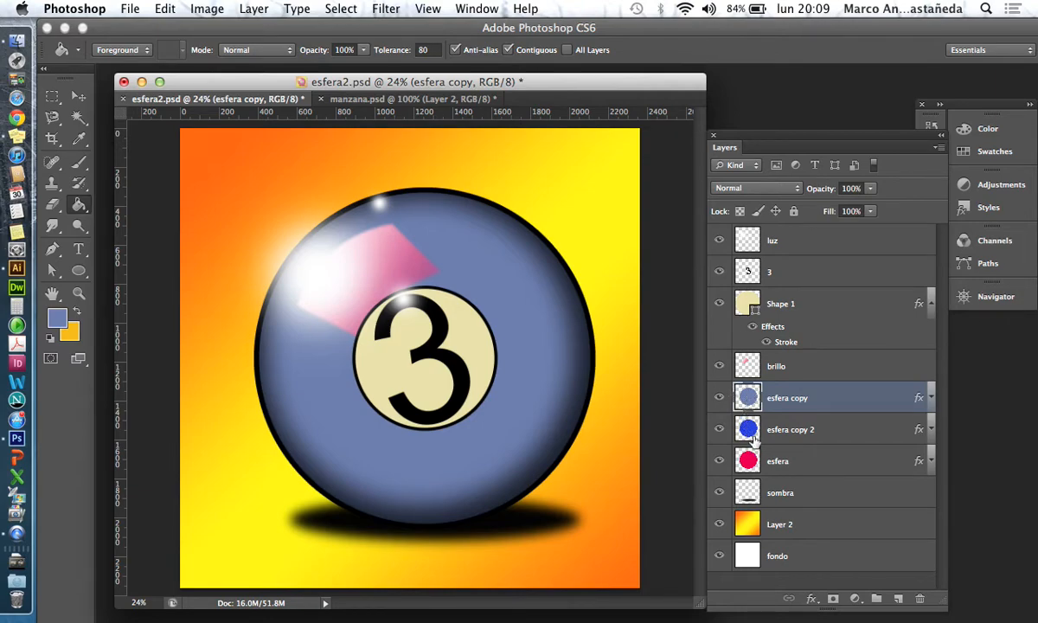
click(872, 189)
drag(872, 204, 833, 208)
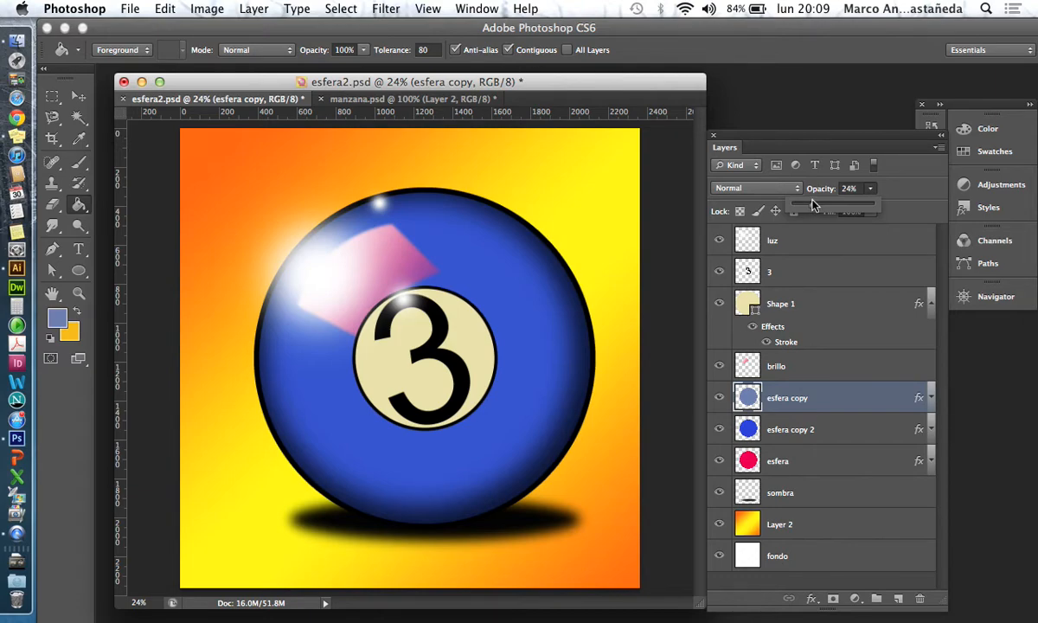
drag(815, 205, 857, 208)
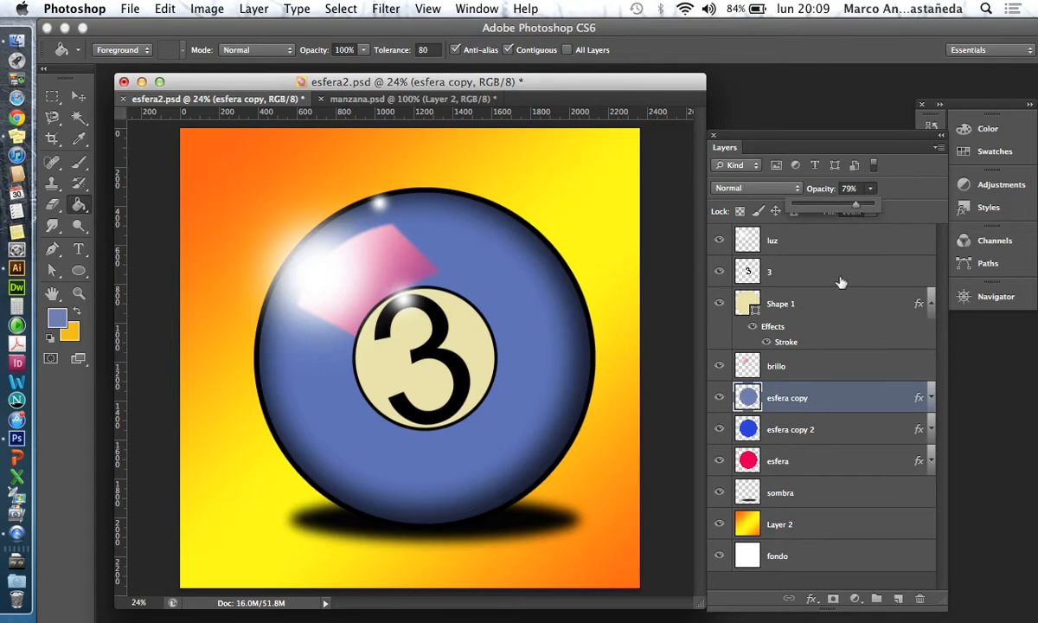
Step: Delete the esfera copy 2 layer and select the esfera copy layer
click(811, 428)
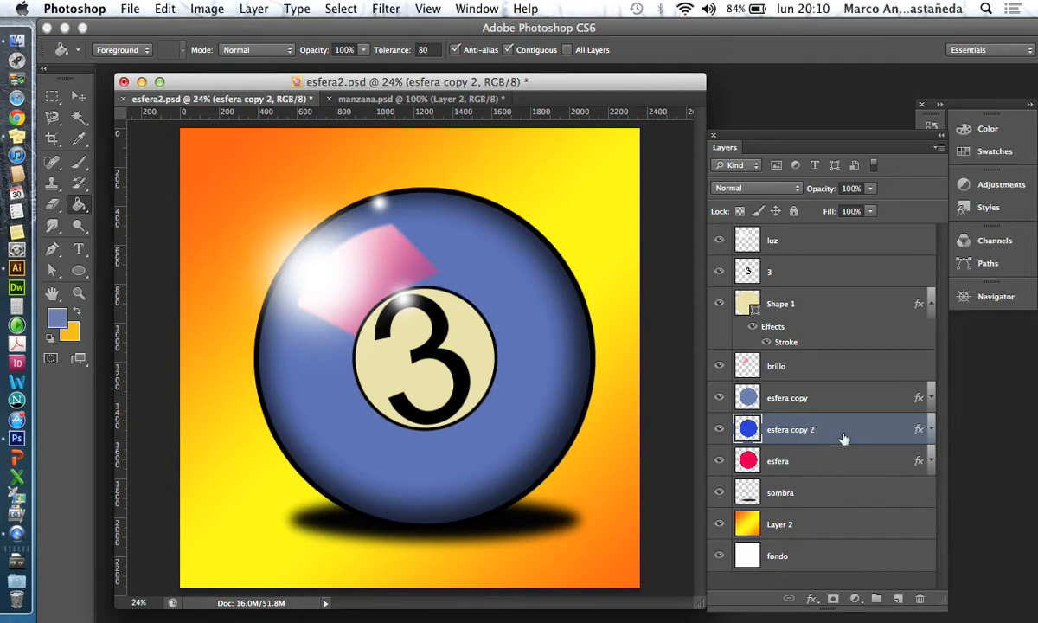
drag(814, 414, 919, 598)
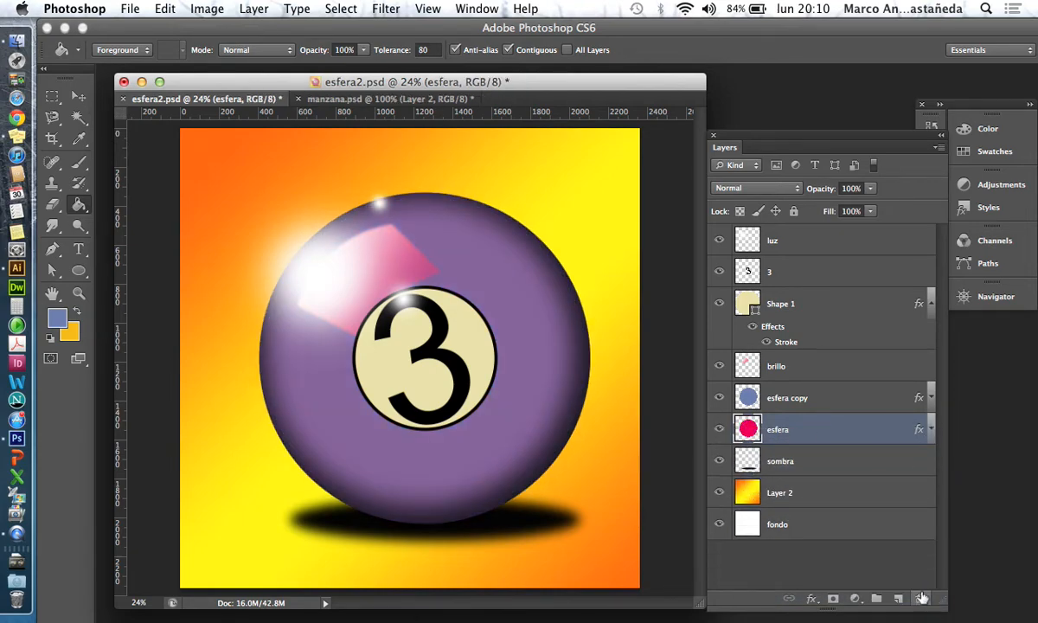
click(804, 398)
click(803, 417)
click(807, 403)
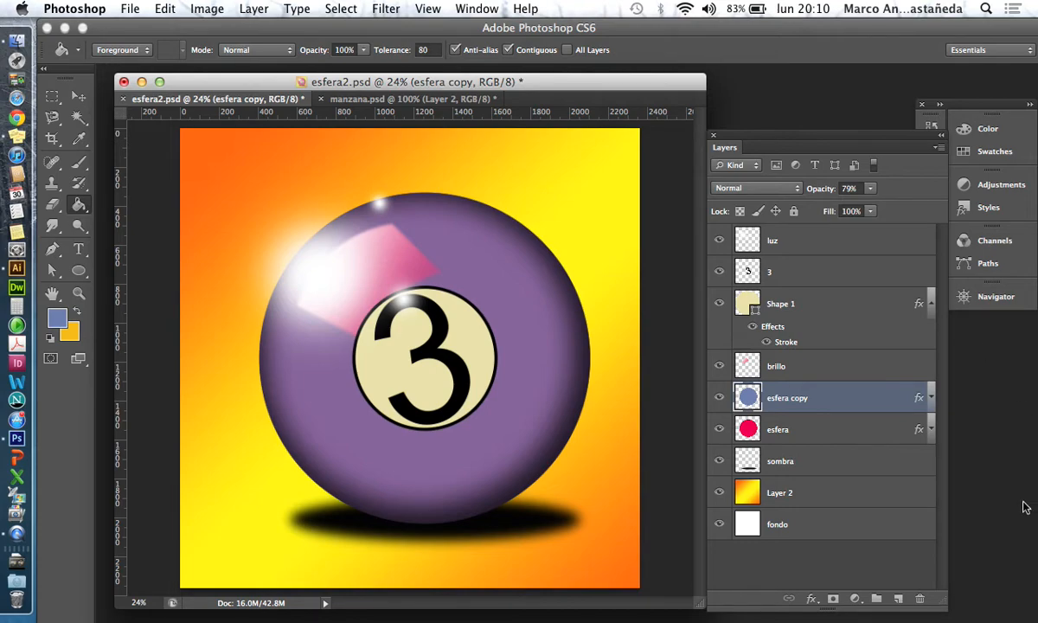
Step: Add a new layer directly above Layer 2 and fill it with a turquoise custom color in Normal mode at 100% opacity
click(816, 503)
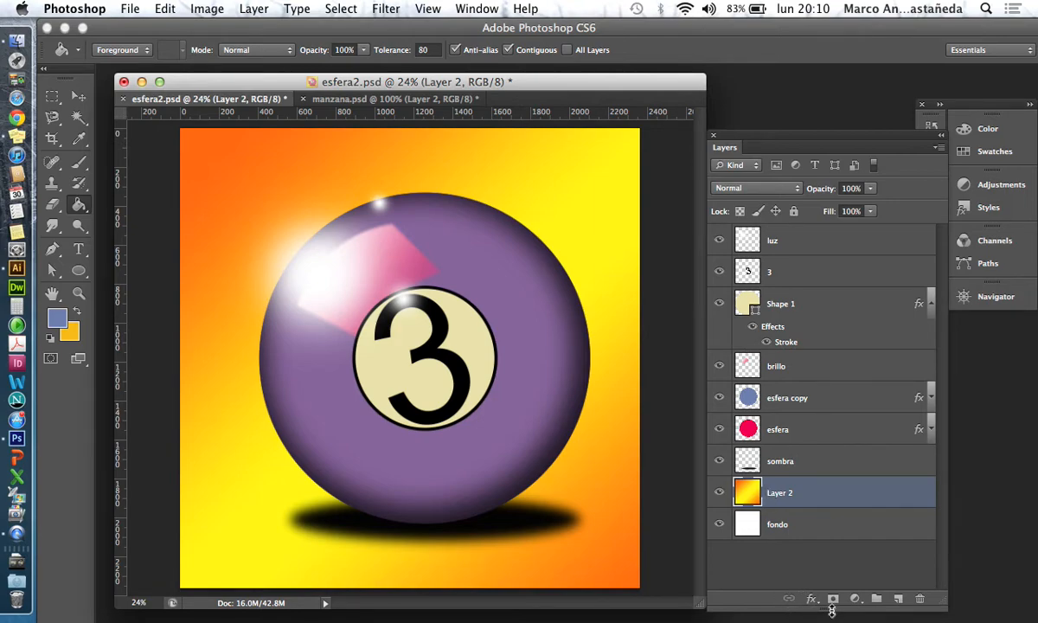
click(899, 599)
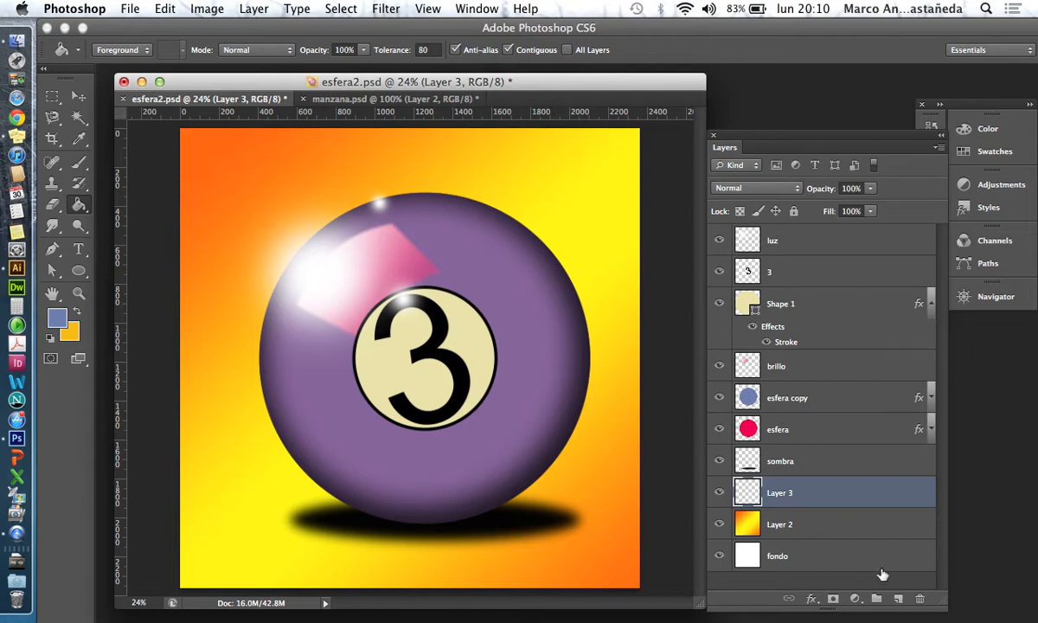
click(168, 9)
click(213, 255)
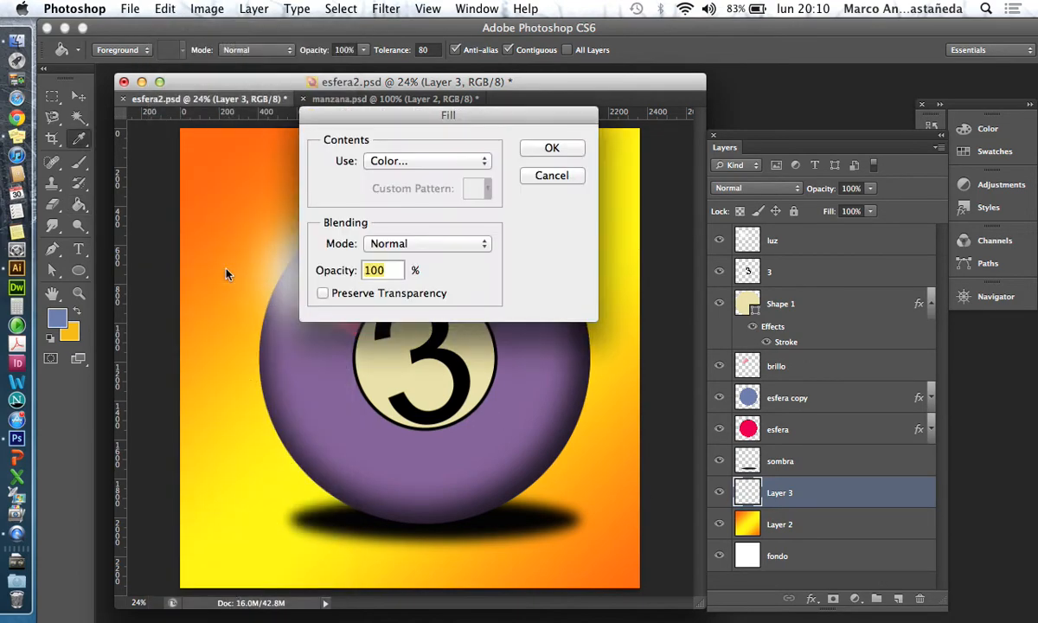
click(471, 162)
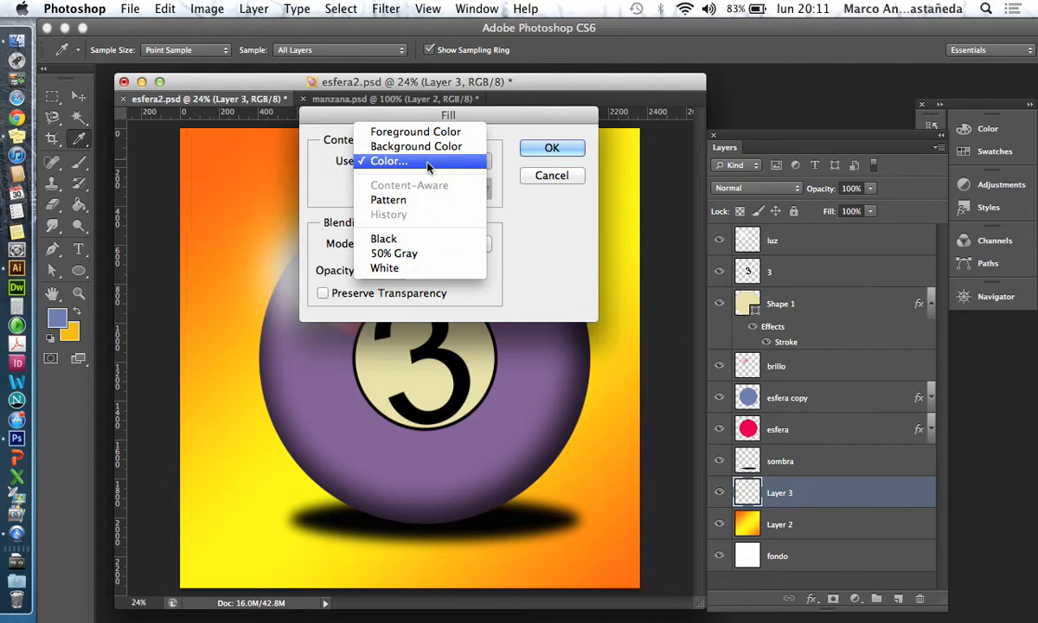
click(426, 163)
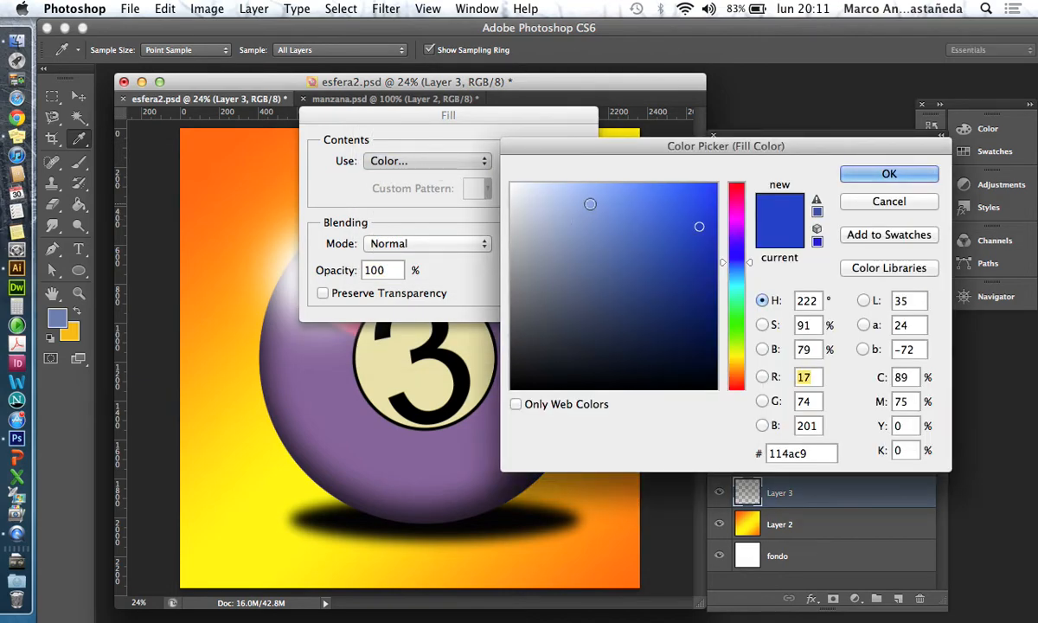
drag(603, 148, 421, 144)
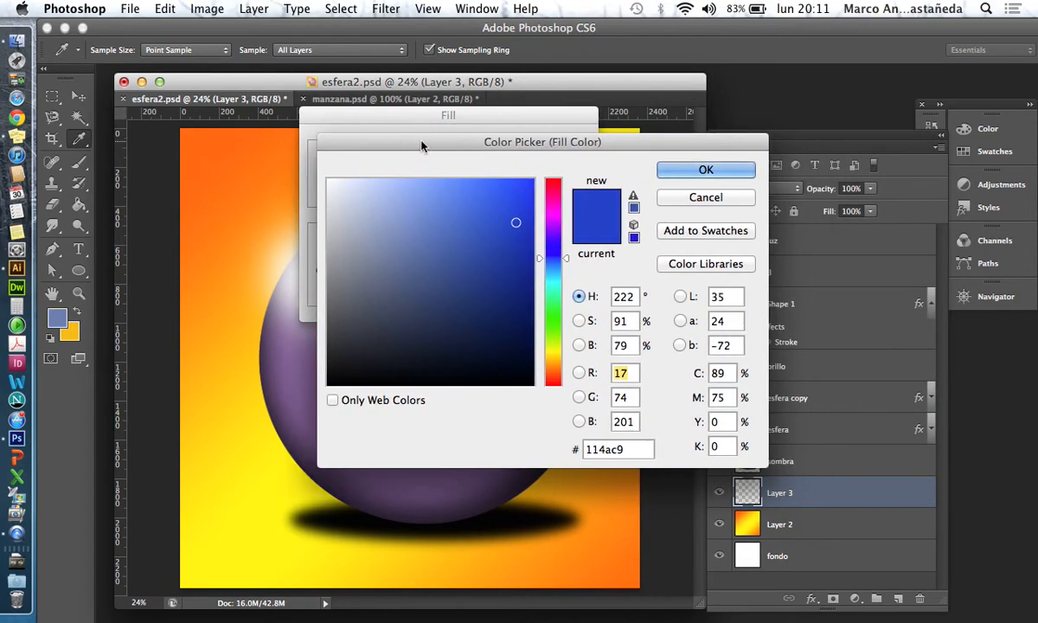
click(552, 283)
drag(513, 220, 495, 195)
click(691, 173)
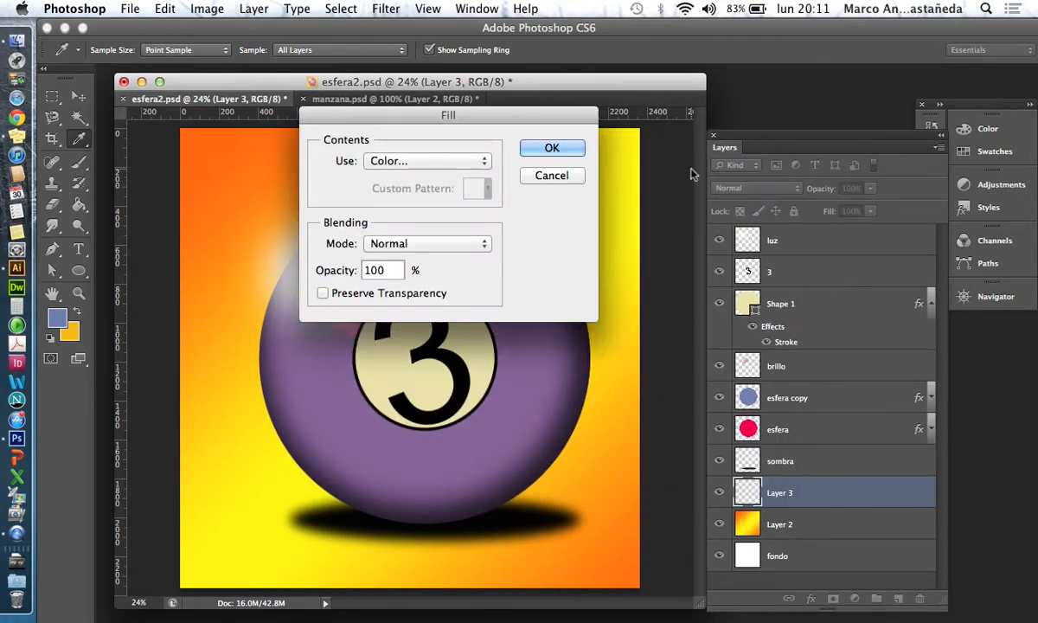
click(552, 149)
key(g)
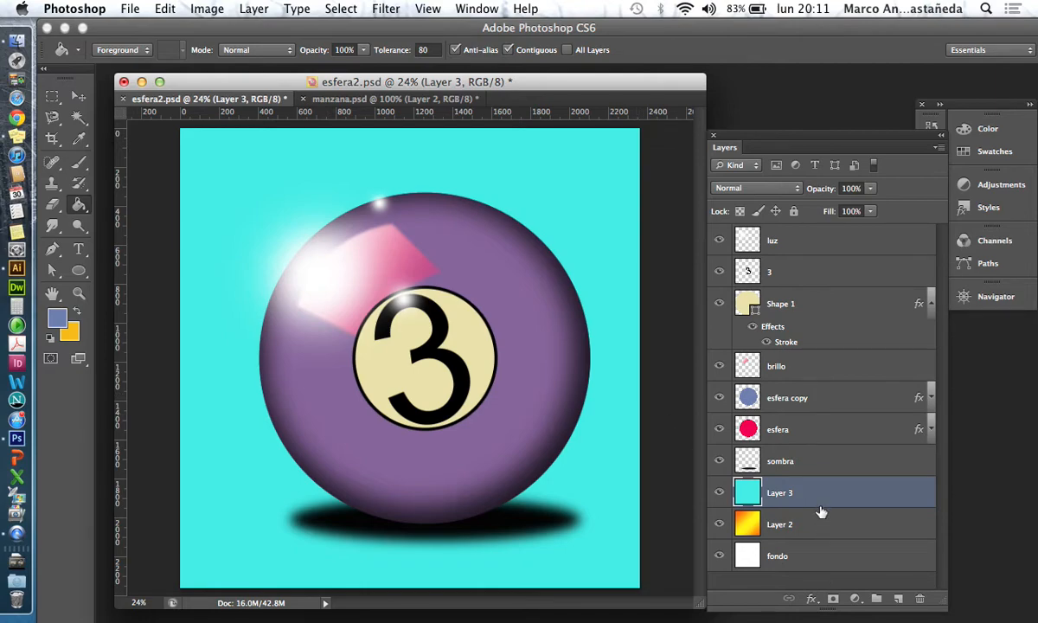
Step: Toggle the turquoise Layer 3's visibility off and on, and move the layer below Layer 2
click(719, 492)
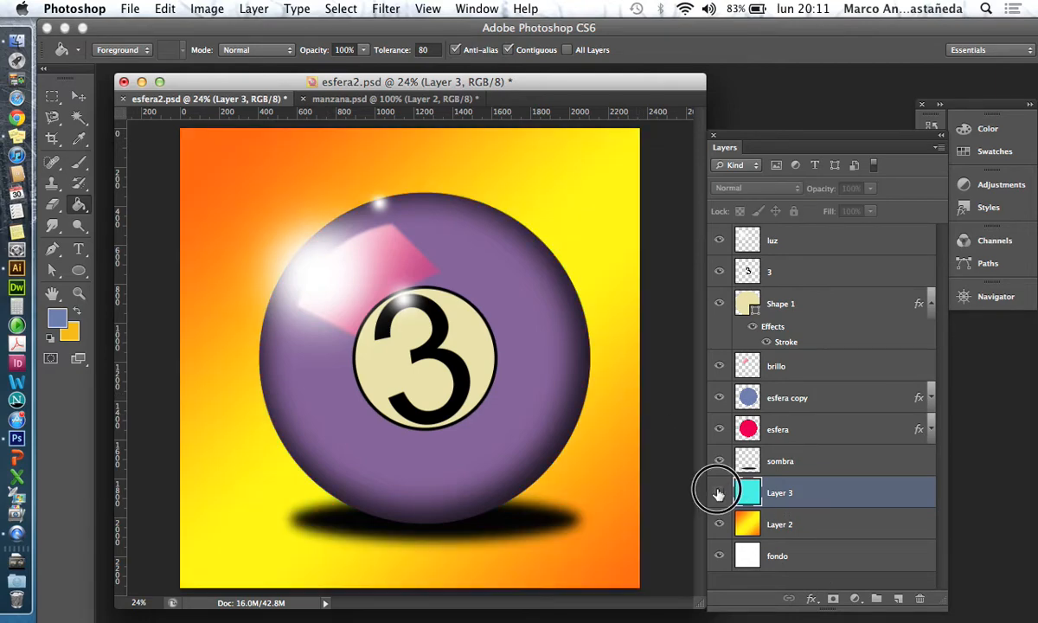
click(719, 492)
drag(826, 491, 830, 526)
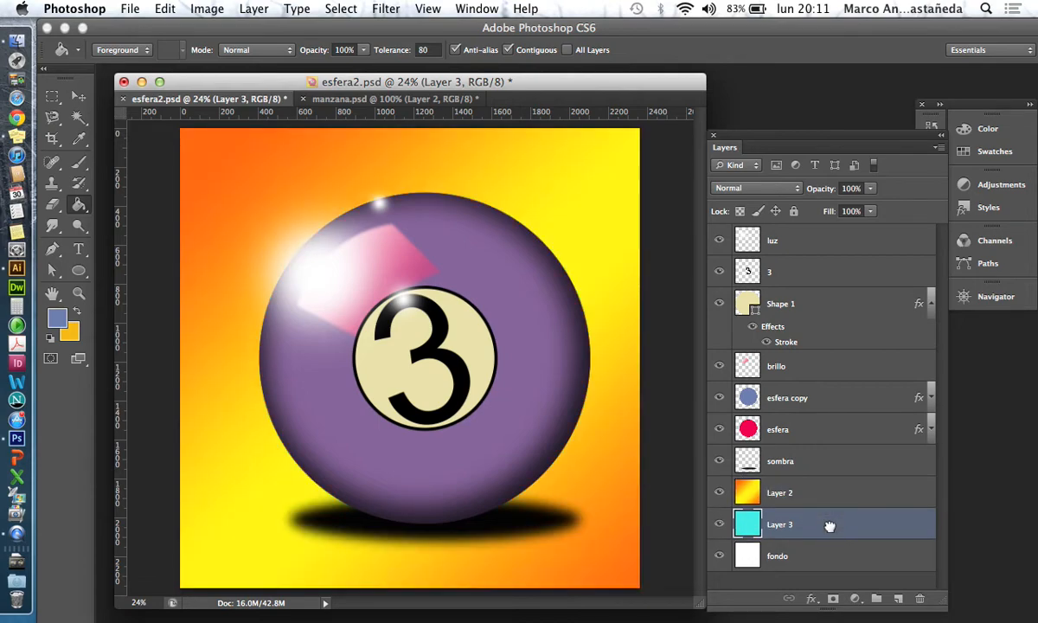
Step: Lower the opacity of the orange-yellow gradient Layer 2 to 57% to blend it with the turquoise layer beneath
click(782, 493)
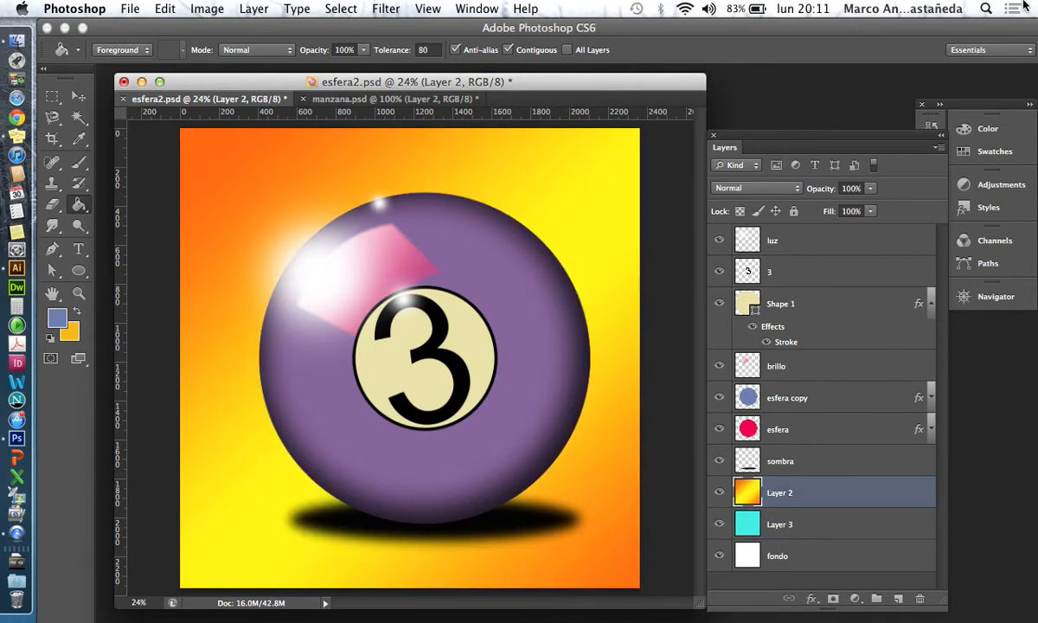
click(872, 189)
drag(871, 204, 839, 211)
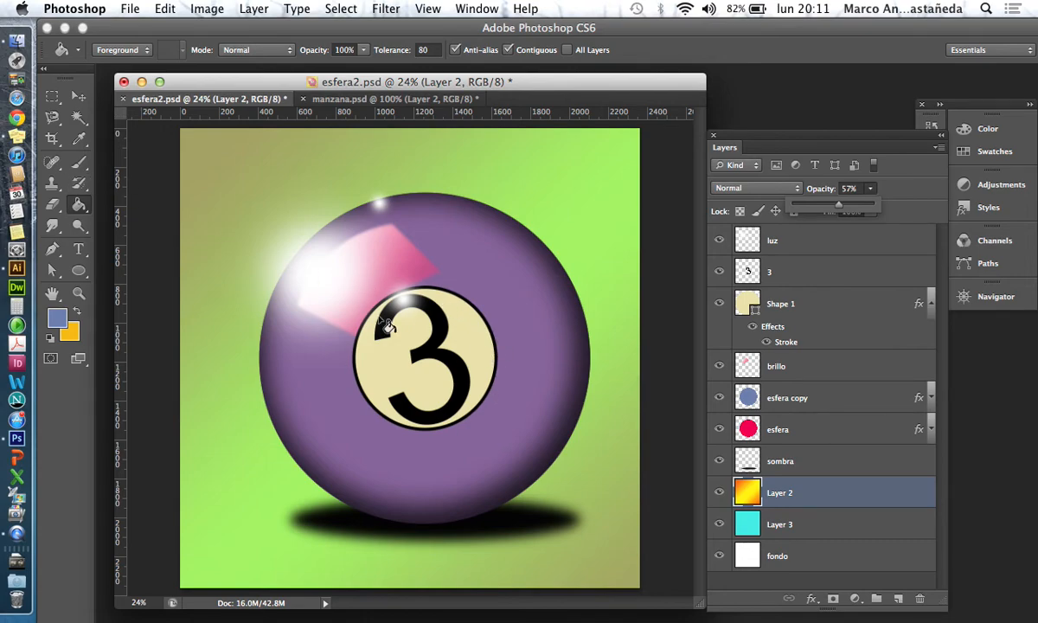
Step: Draw a rectangular marquee selection around the ball's number 3 circle and deselect it
click(53, 97)
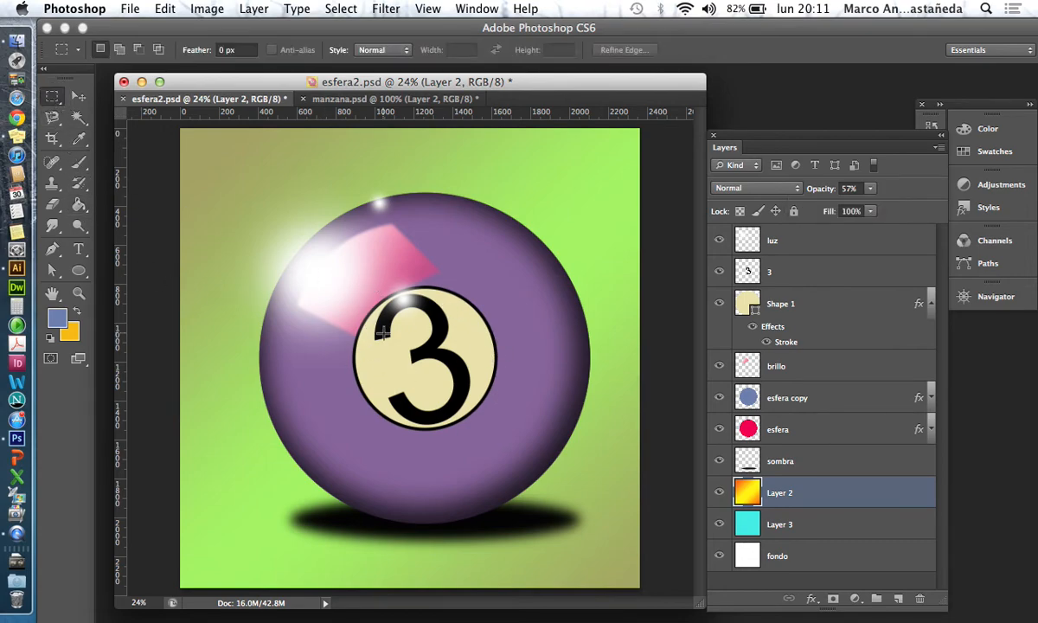
drag(331, 261, 531, 446)
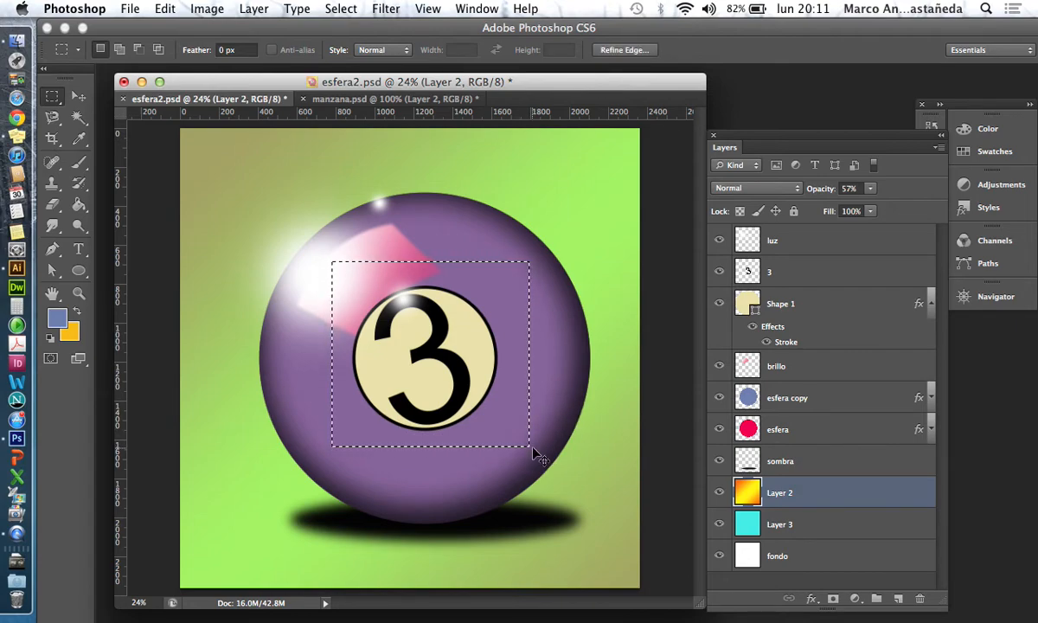
key(super+d)
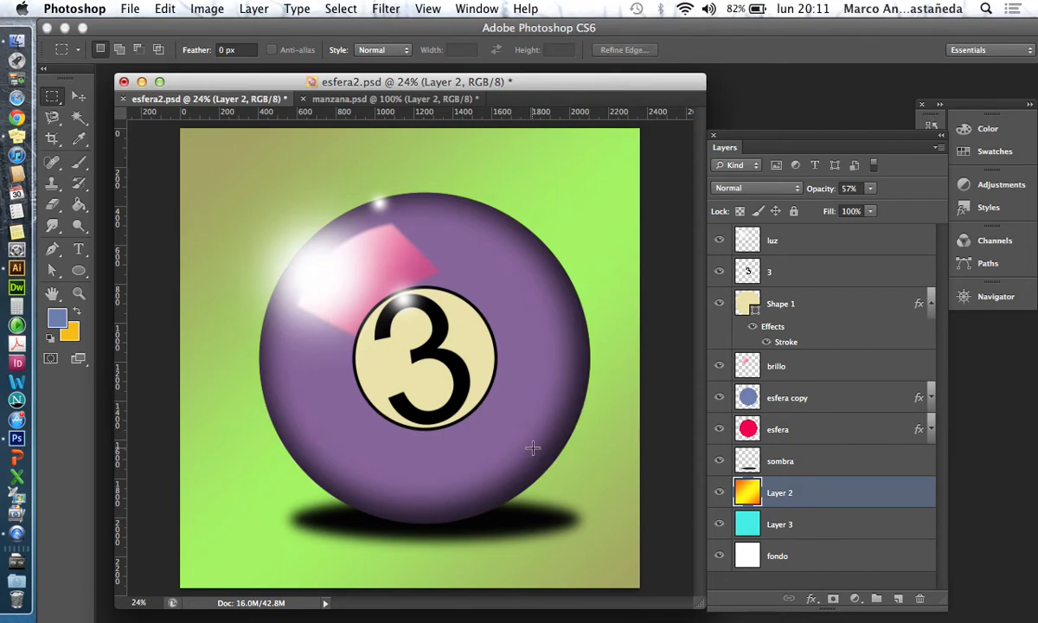
Step: Add the point text "prueba" across the ball's highlight, on a type layer directly above Layer 2, in 72 pt Helvetica Regular
click(87, 251)
drag(87, 251, 132, 246)
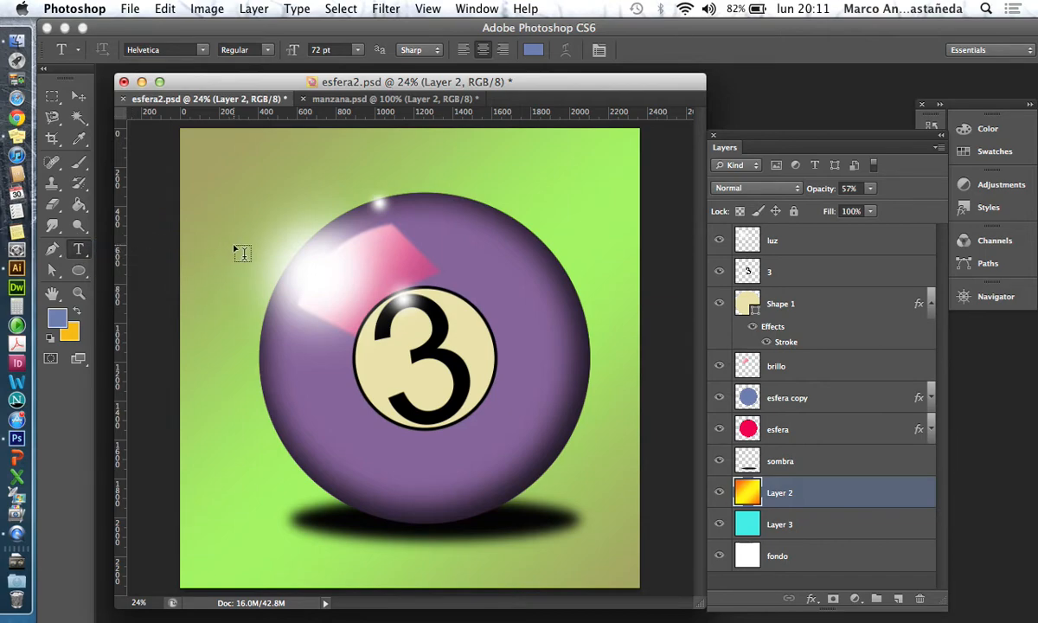
click(350, 253)
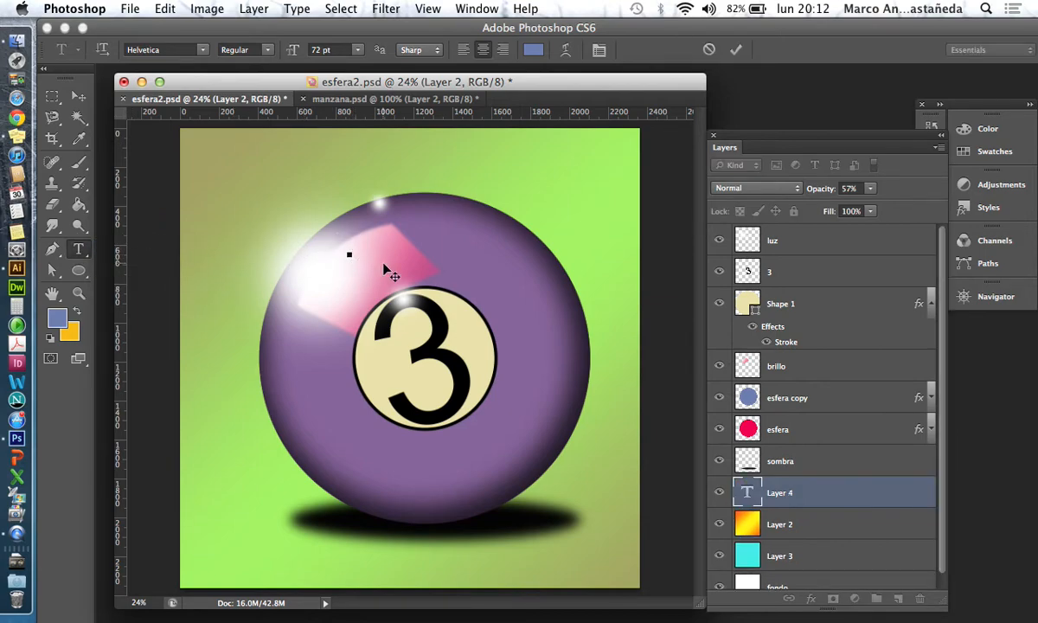
text(prueba)
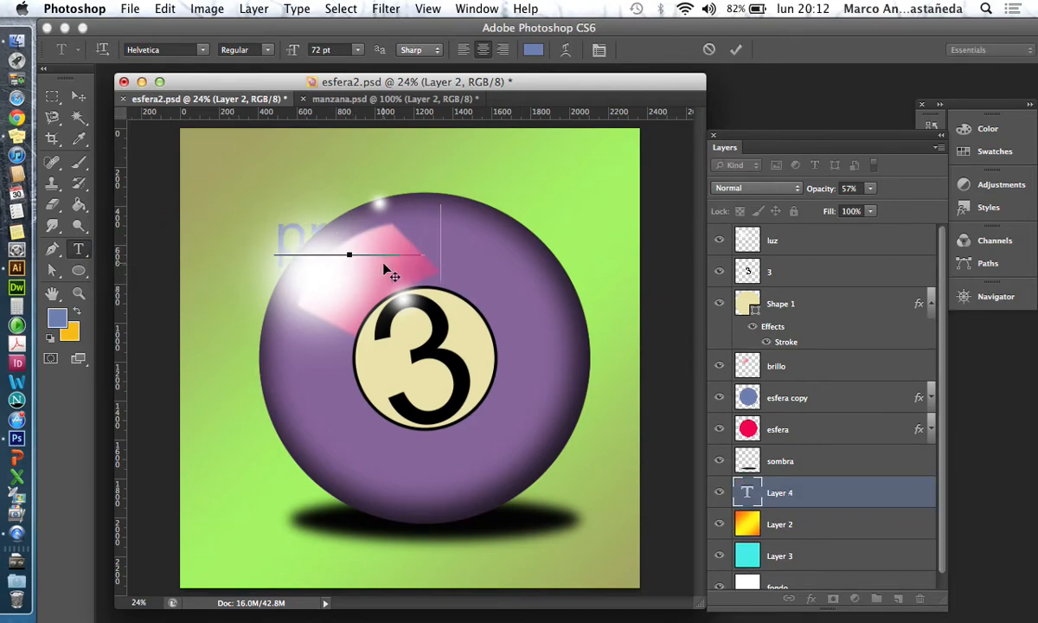
Step: Recolor the whole word "prueba" to the near-white #ebeef4
drag(249, 218, 558, 234)
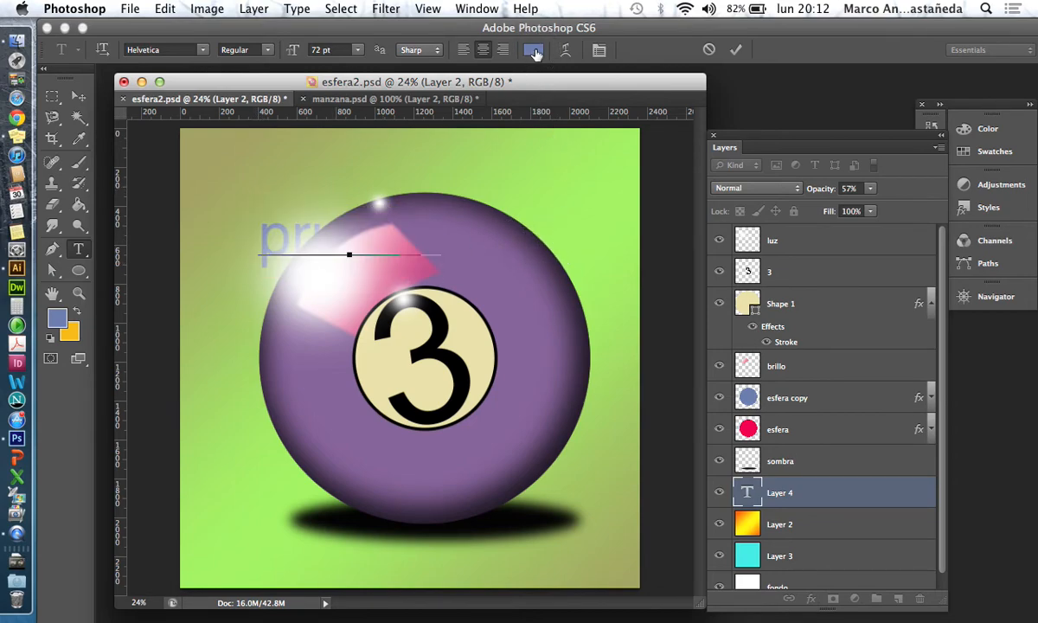
click(532, 49)
click(336, 189)
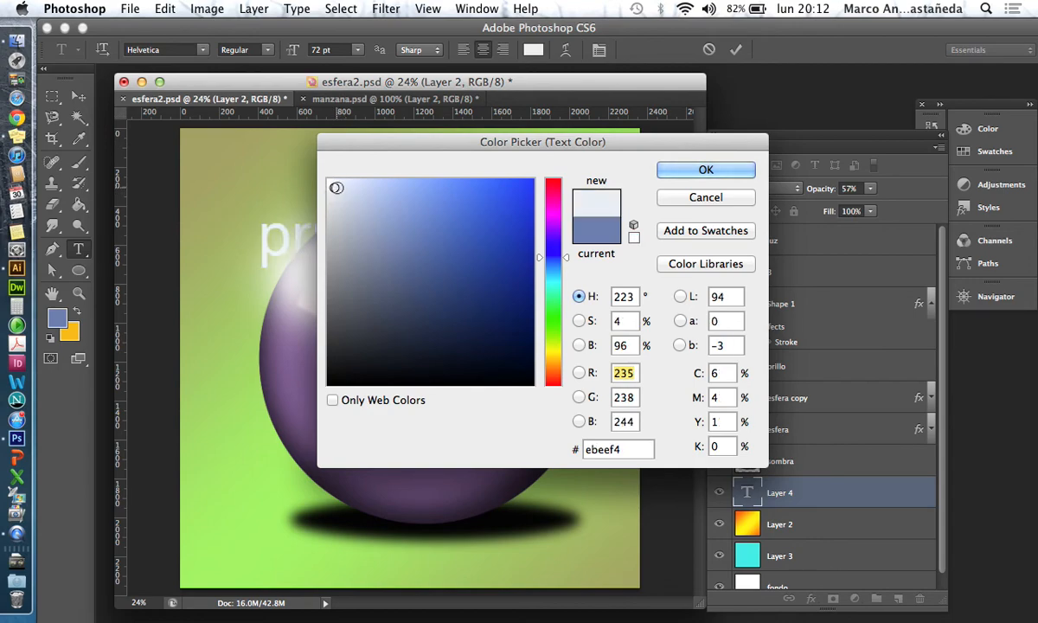
click(675, 169)
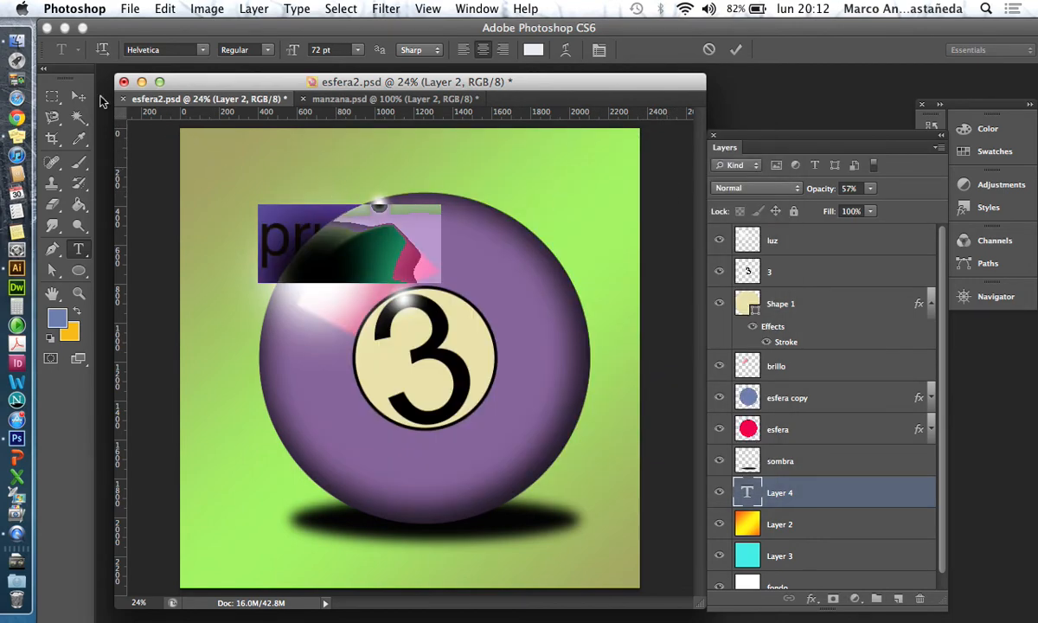
Step: Bring the prueba text layer to the top of the layer stack and position the word on the ball's lower part, below the number circle
click(78, 96)
drag(299, 250, 267, 173)
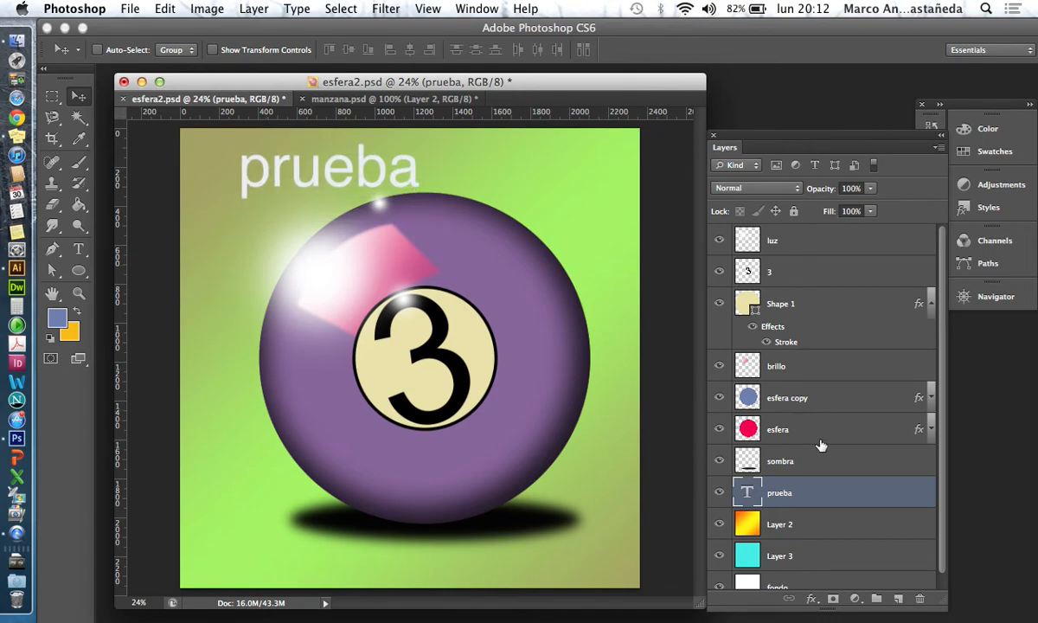
drag(804, 492, 807, 229)
drag(396, 170, 467, 462)
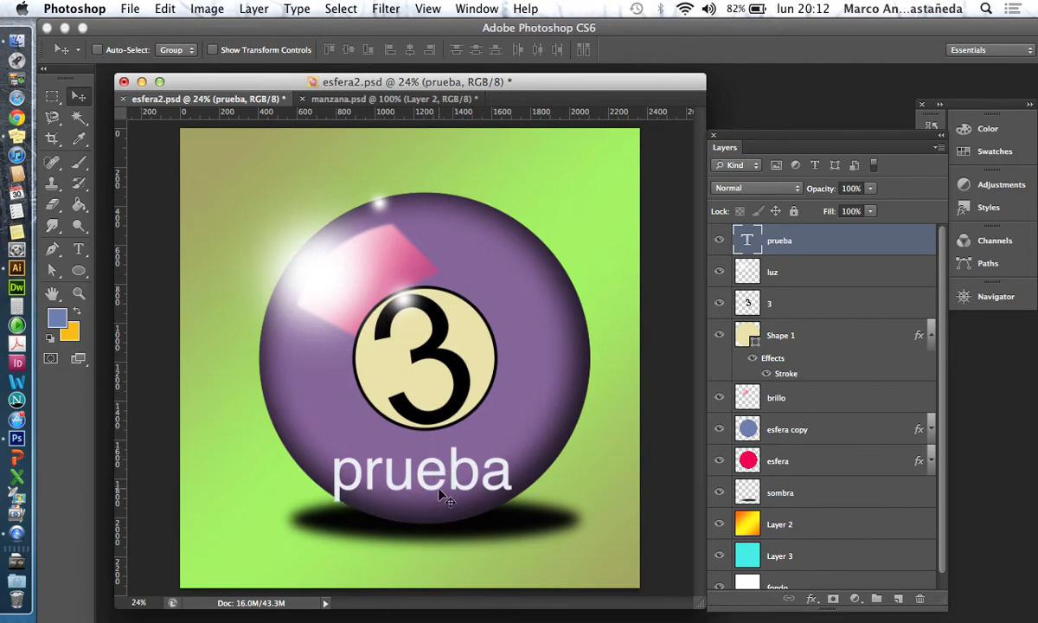
Step: Place a horizontal guide along the baseline of the word "prueba" and hide the prueba text layer
drag(359, 113, 395, 492)
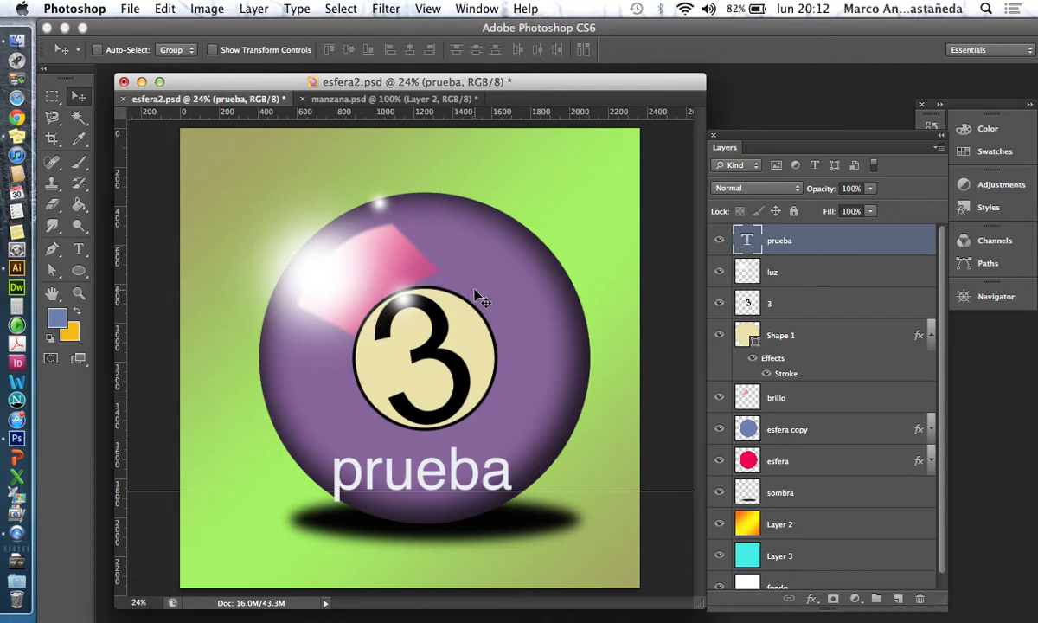
click(720, 243)
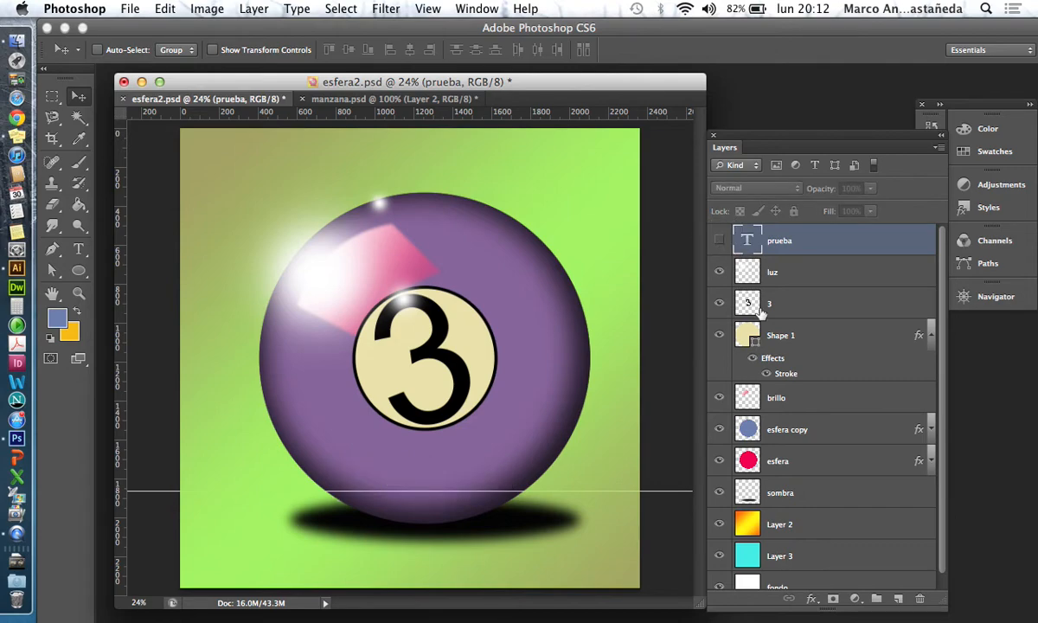
click(794, 306)
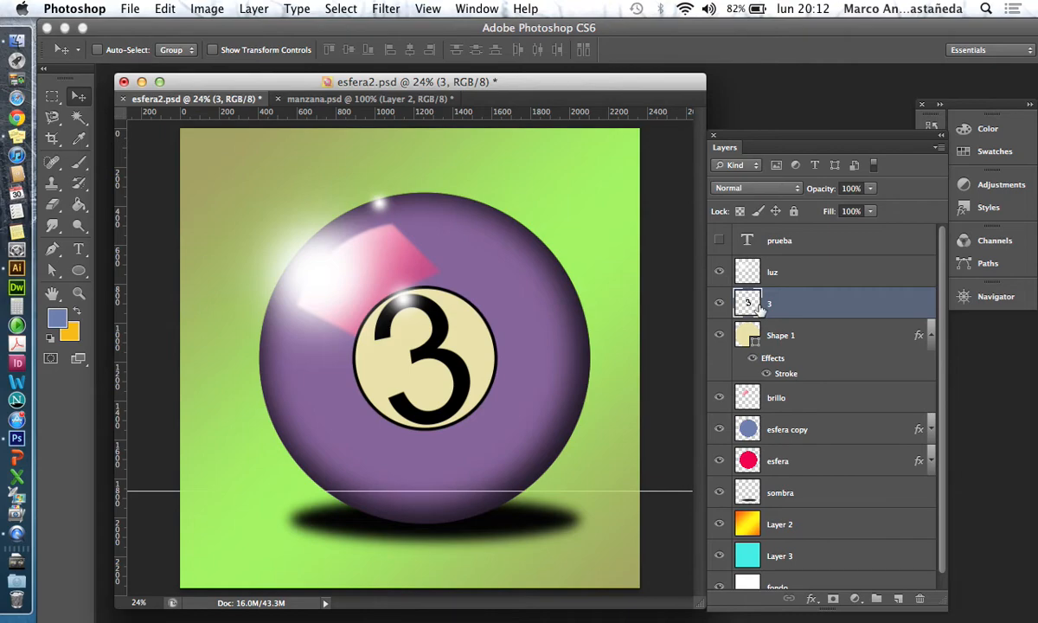
click(718, 240)
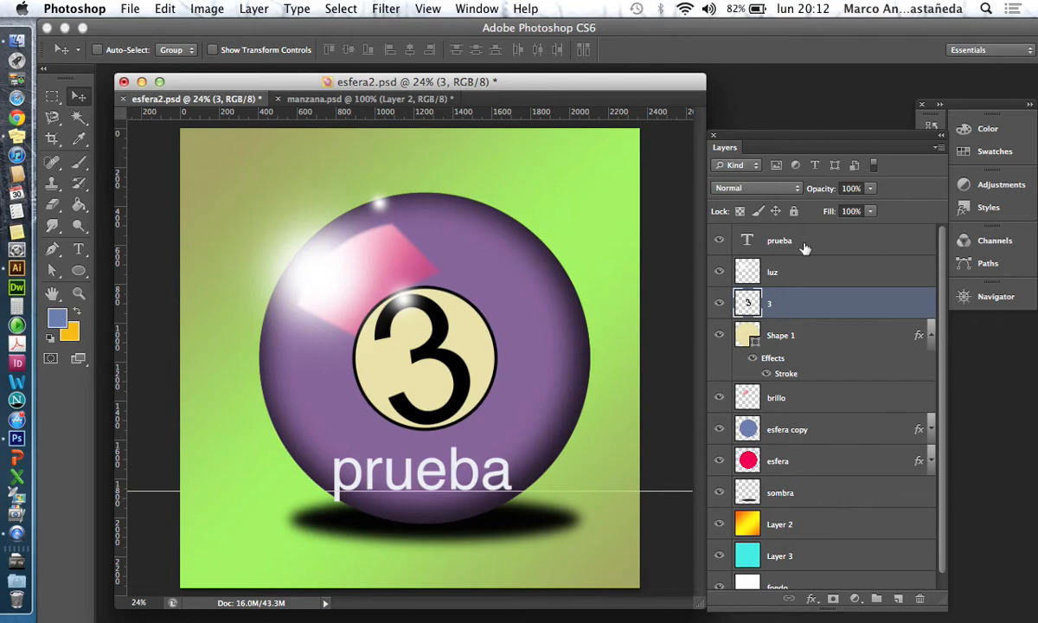
click(749, 246)
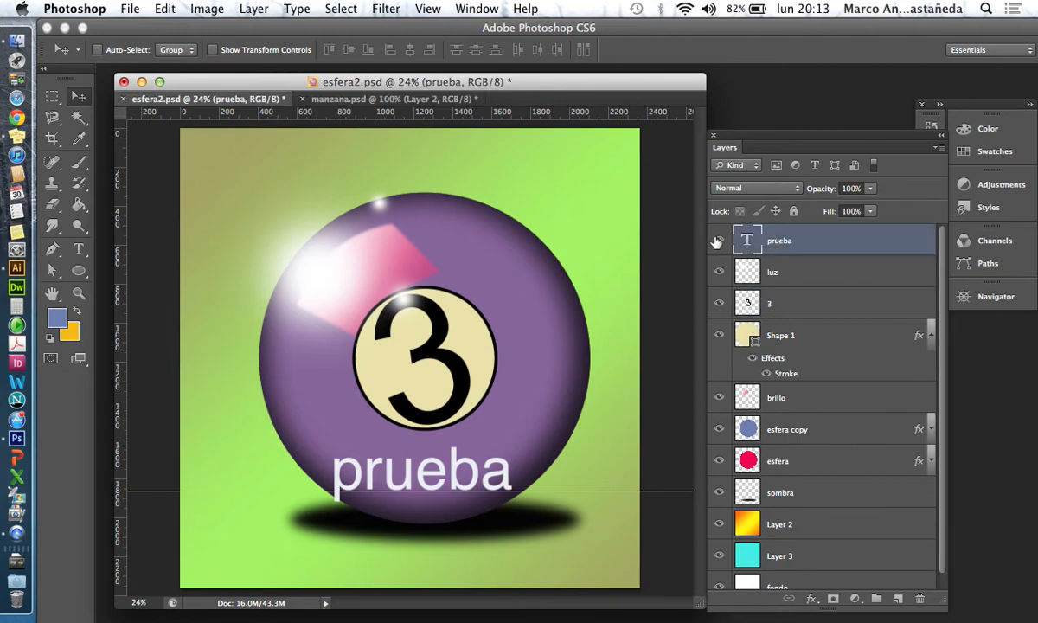
click(718, 240)
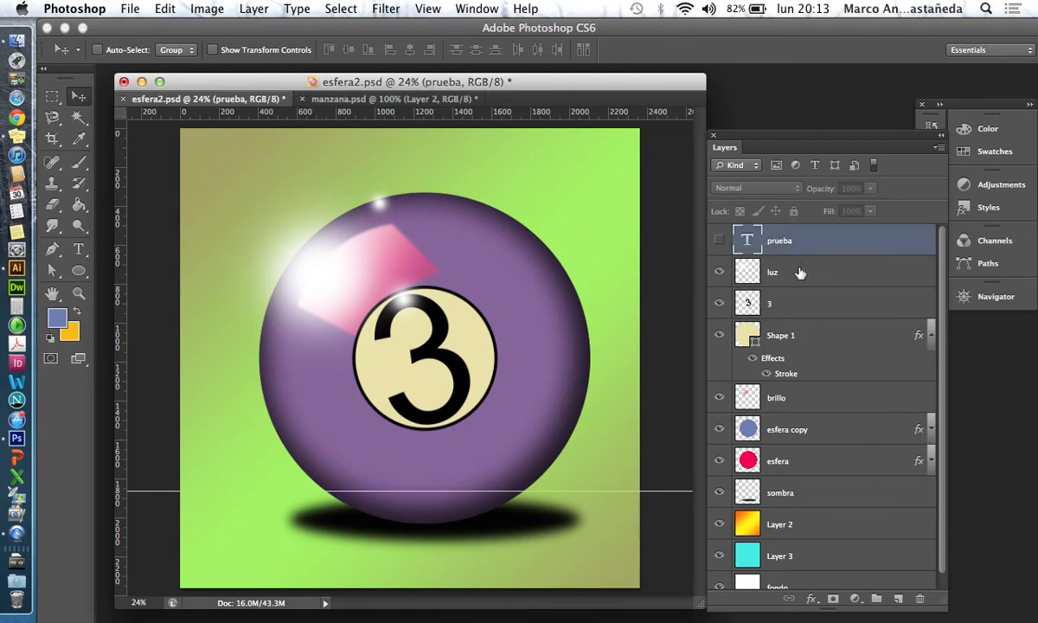
Step: Toggle the visibility of the luz and Shape 1 layers off and on to examine what each one contains
click(719, 271)
click(719, 272)
click(797, 275)
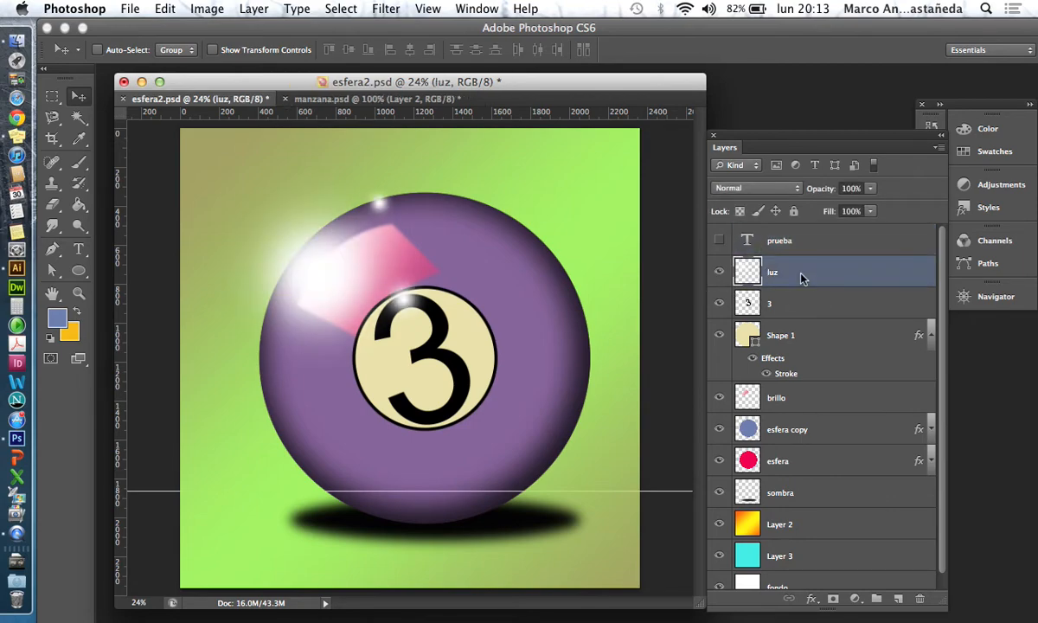
click(720, 274)
click(720, 273)
click(719, 337)
click(719, 337)
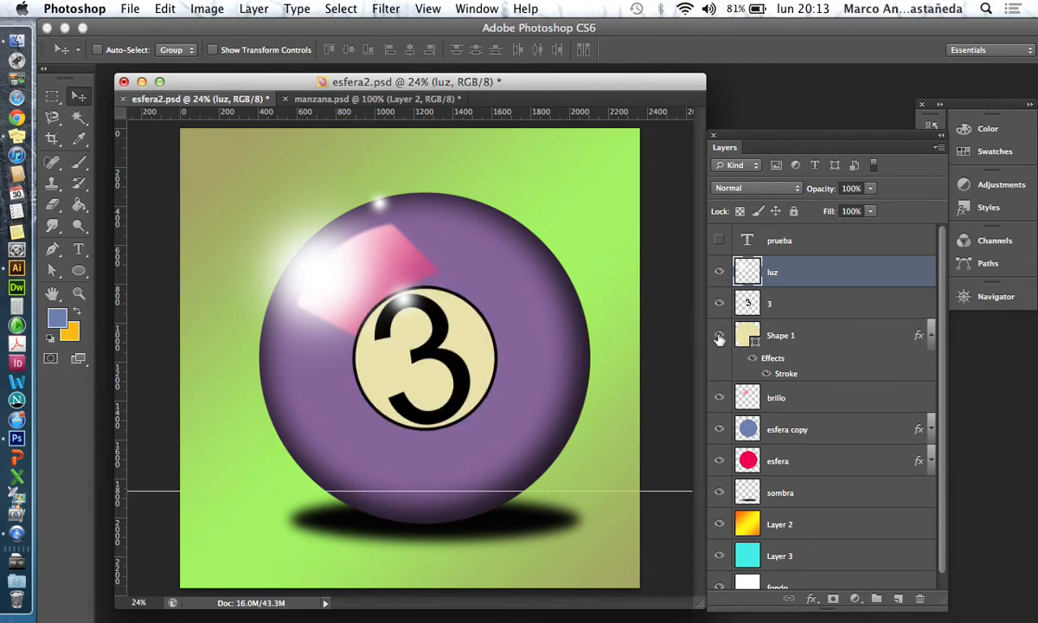
Step: Try drawing a second ellipse over the number circle with the Shape 1 layer selected, and shift the combined shape up and to the left
click(810, 338)
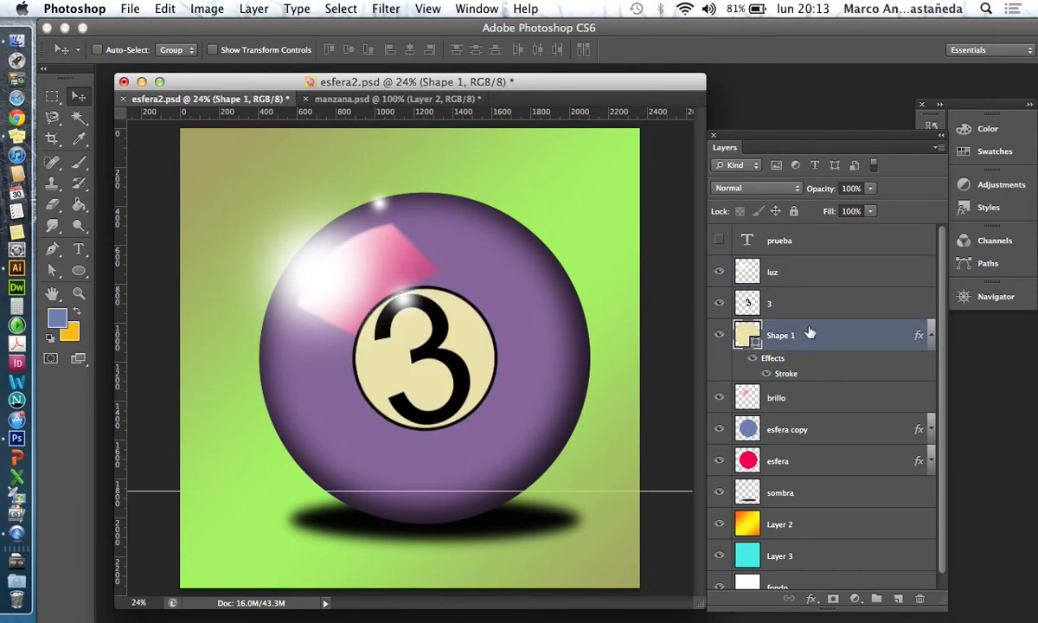
click(84, 275)
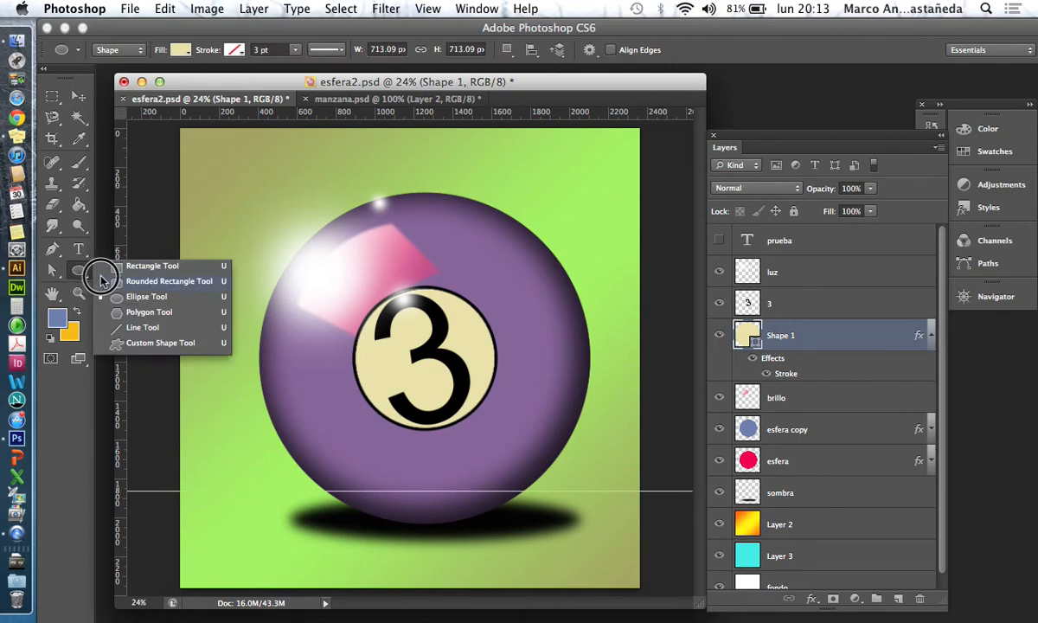
click(147, 297)
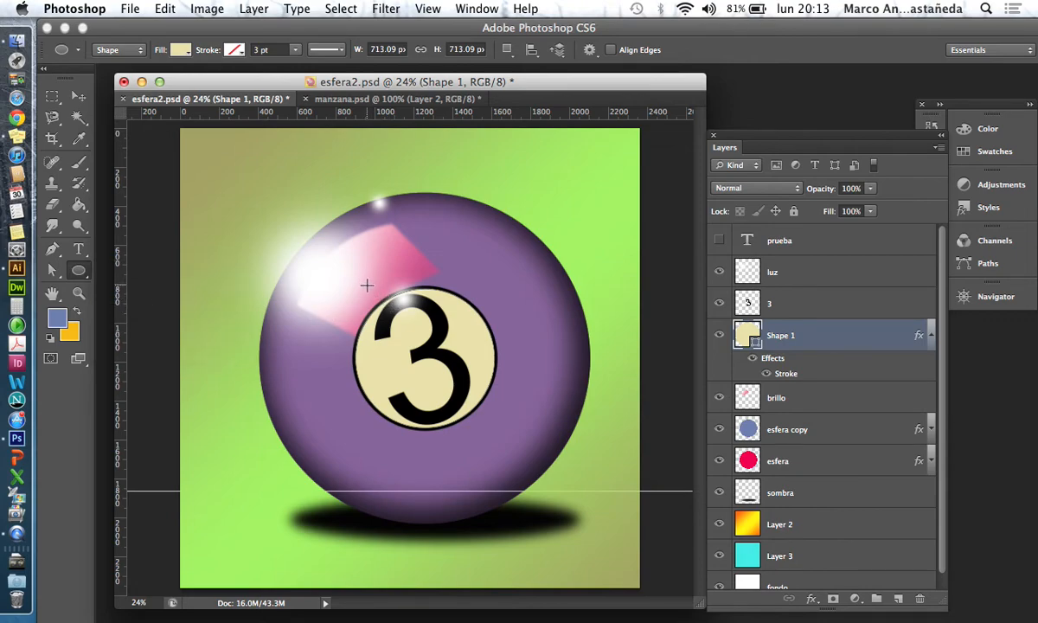
mouse_move(370, 291)
mouse_down()
mouse_move(454, 393)
mouse_move(519, 400)
mouse_move(529, 442)
mouse_up()
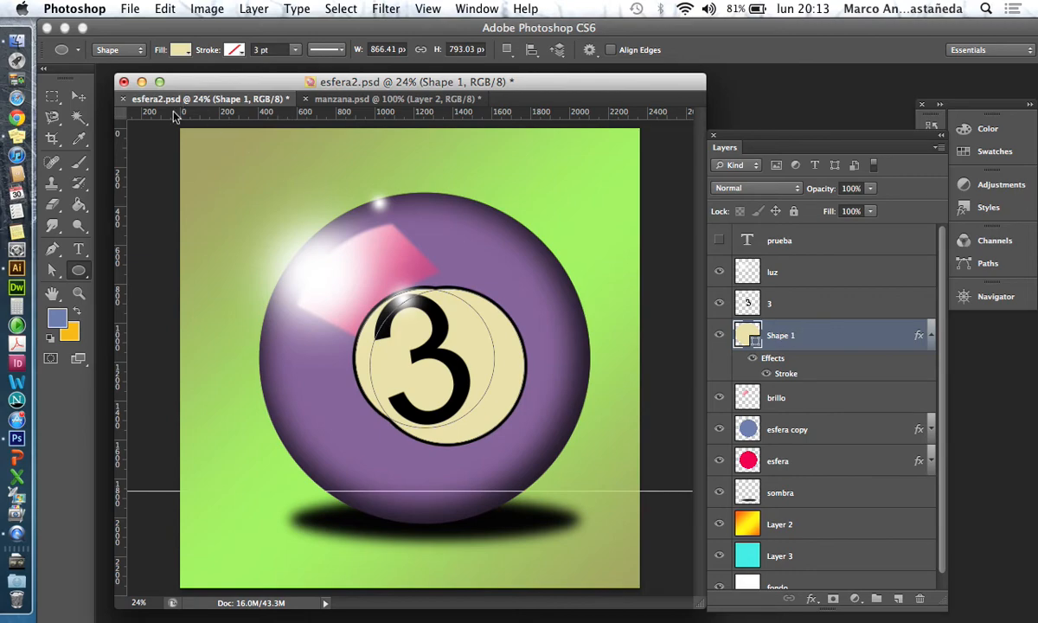
click(77, 96)
mouse_move(509, 323)
mouse_down()
mouse_move(530, 260)
mouse_move(494, 264)
mouse_move(452, 314)
mouse_move(482, 364)
mouse_move(514, 301)
mouse_move(469, 298)
mouse_up()
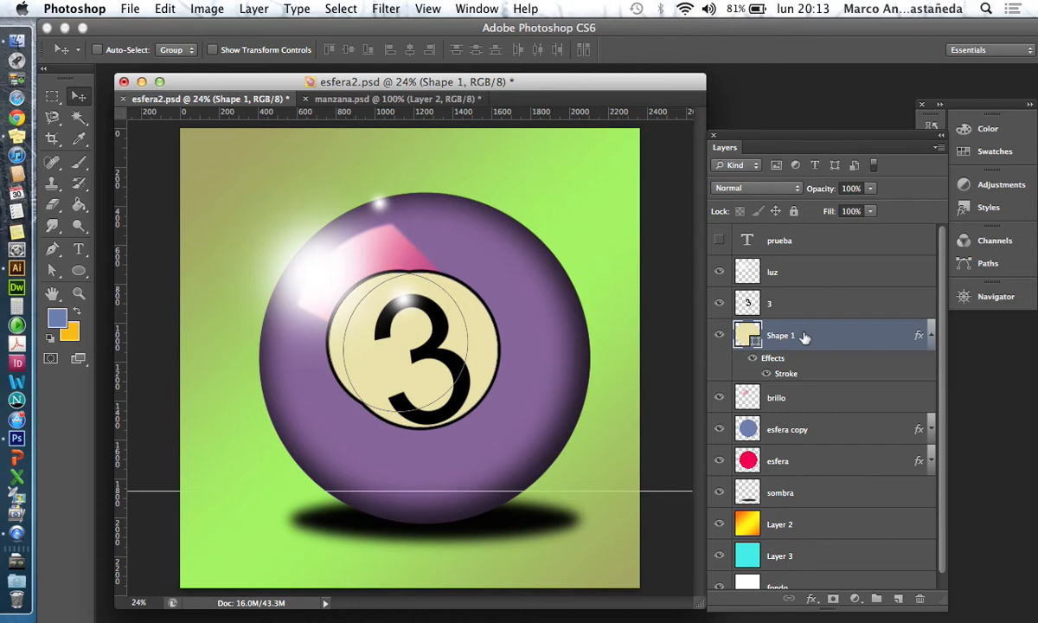
Step: Open the History panel and delete its last Move and Ellipse Tool states to undo the change to Shape 1
click(461, 12)
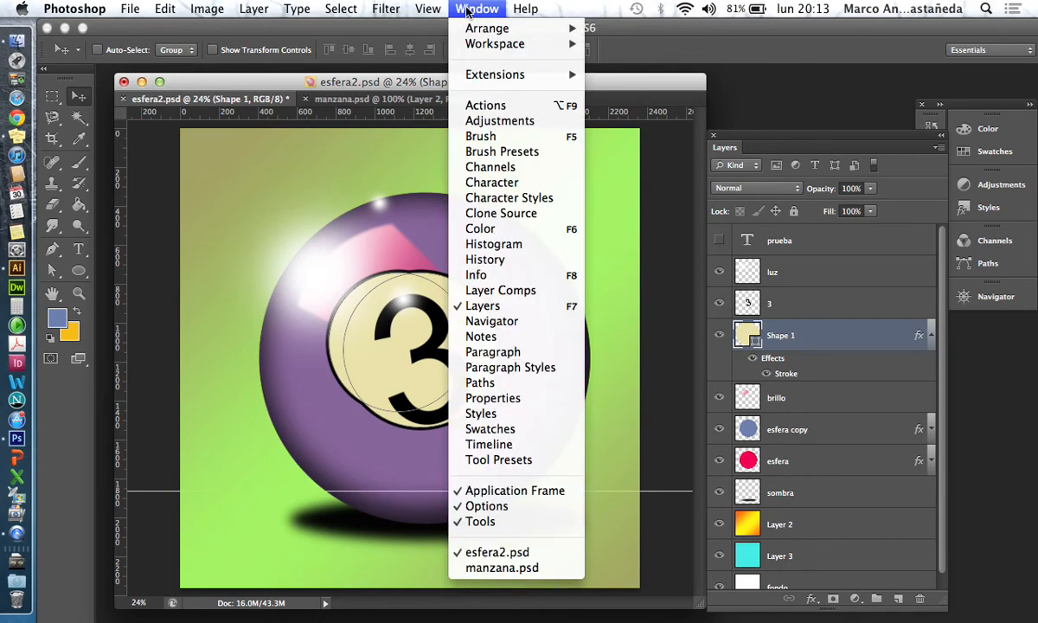
click(480, 257)
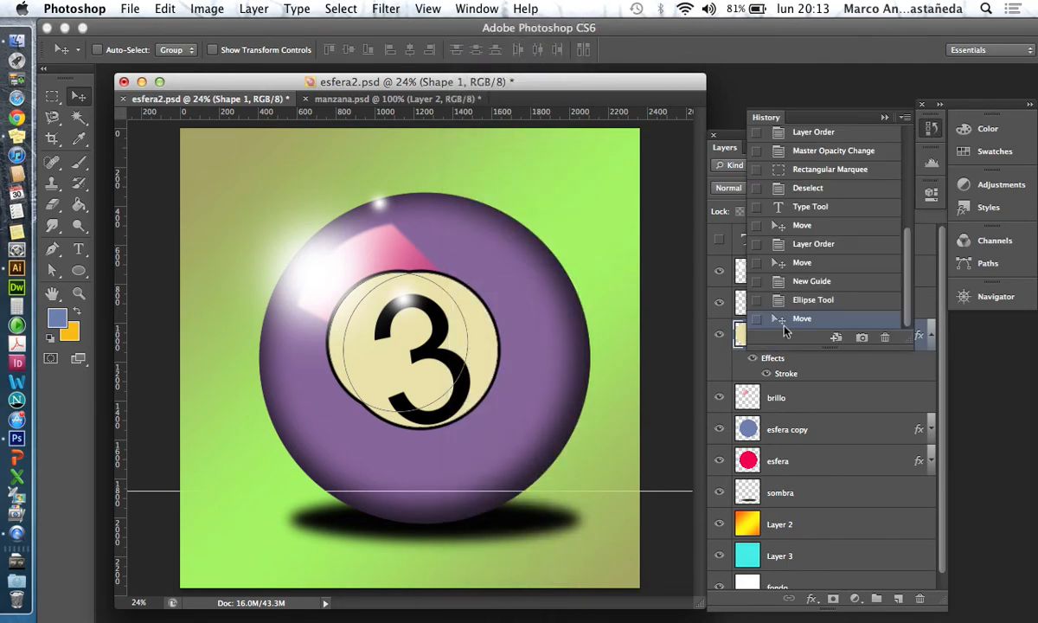
click(884, 340)
click(884, 339)
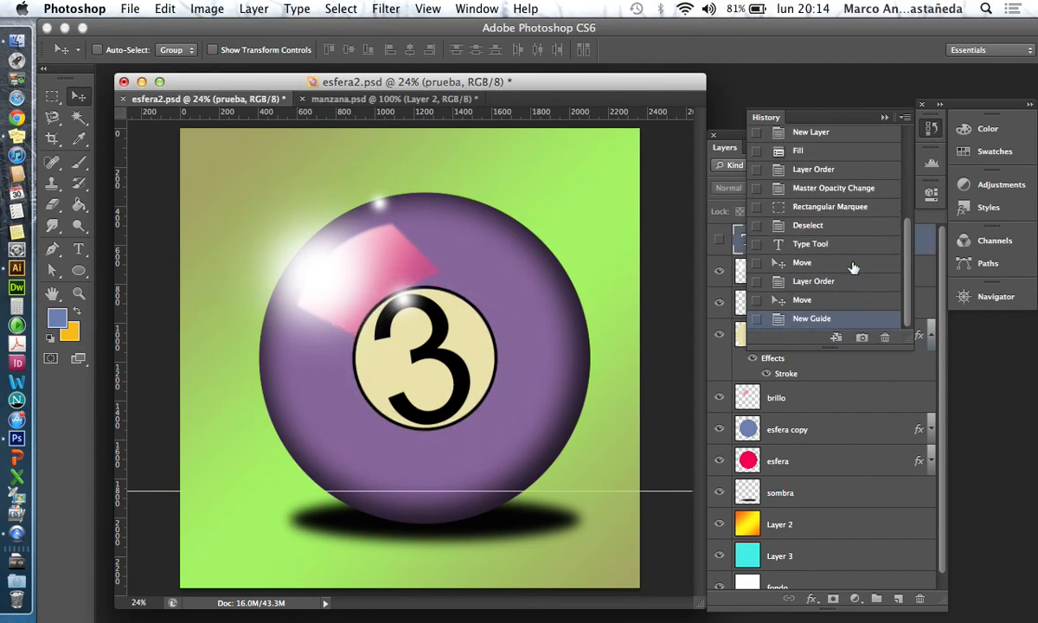
Step: Detach the History panel and shift the Layers panel over the image's edge so both panels can be seen together
drag(766, 116, 907, 365)
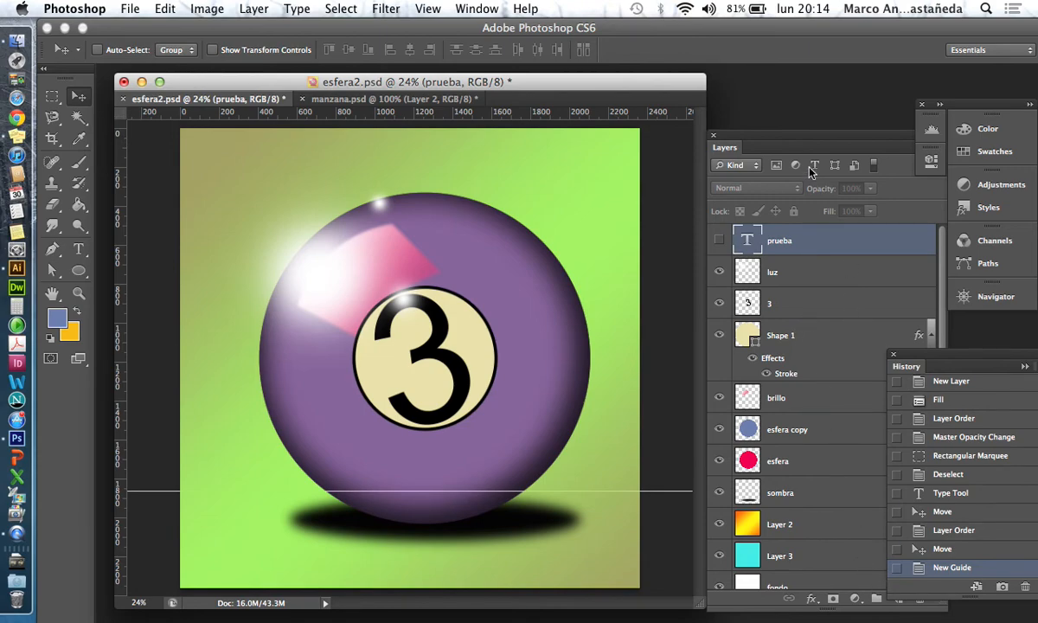
drag(779, 140, 697, 111)
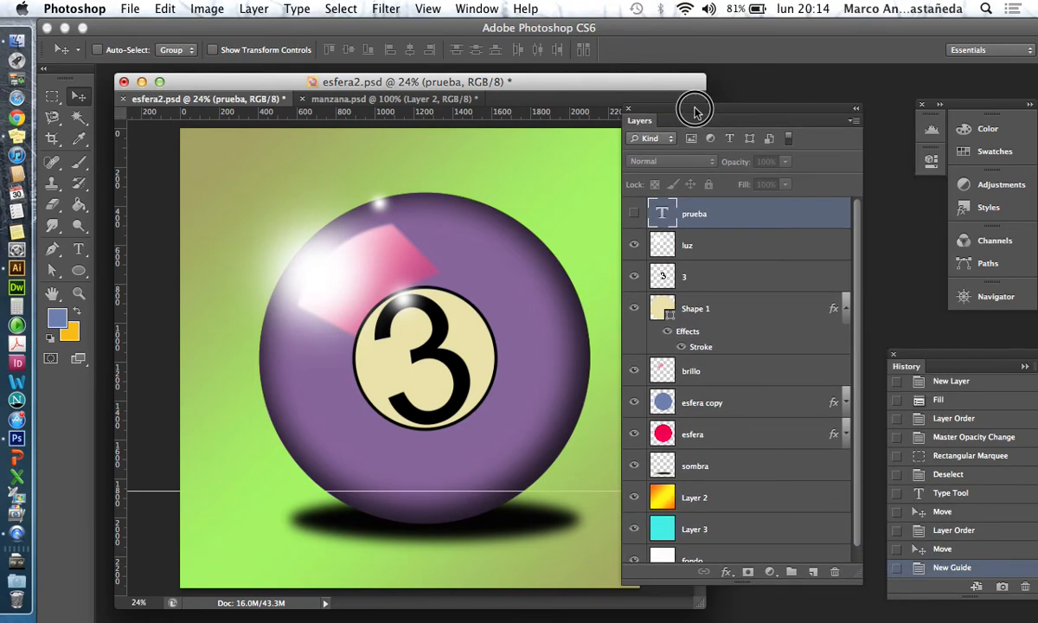
Step: Add a new layer at the top of the stack and draw a blue 730 px circle over the number circle with the Ellipse tool
click(813, 572)
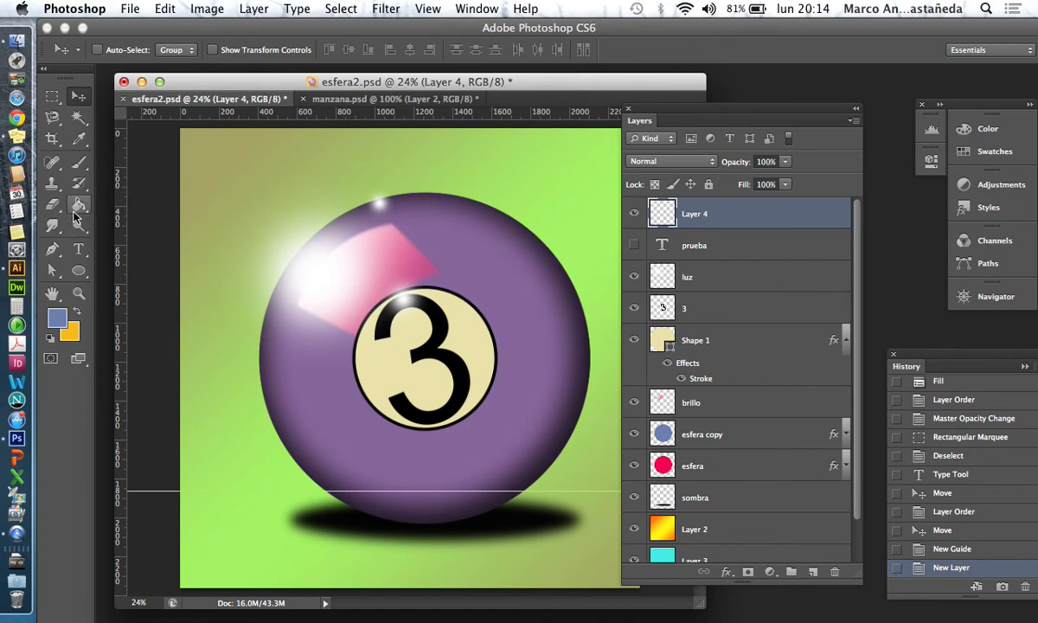
click(84, 272)
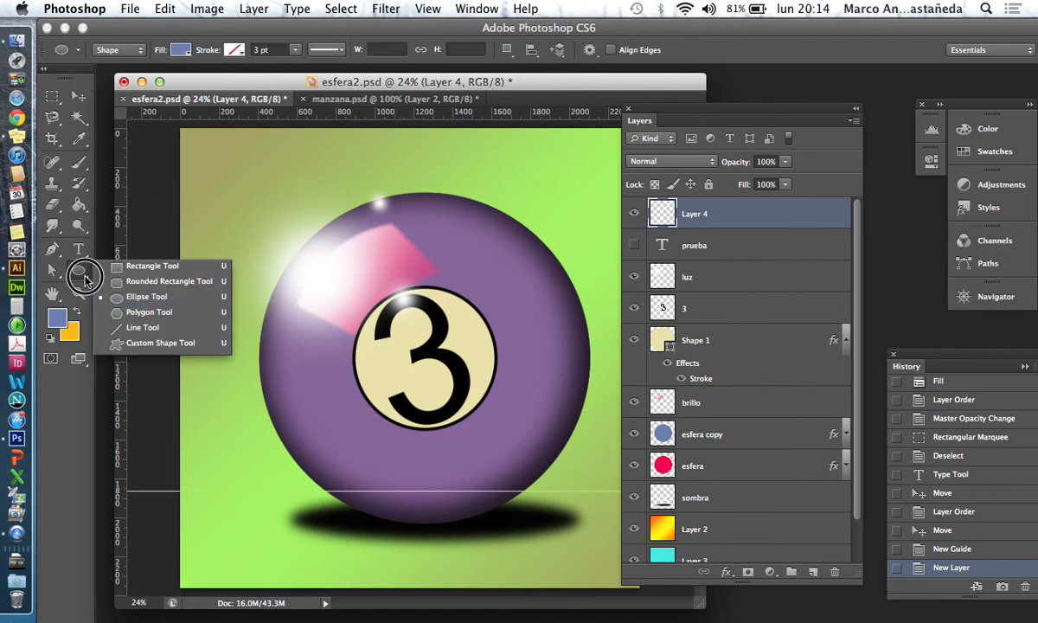
click(137, 296)
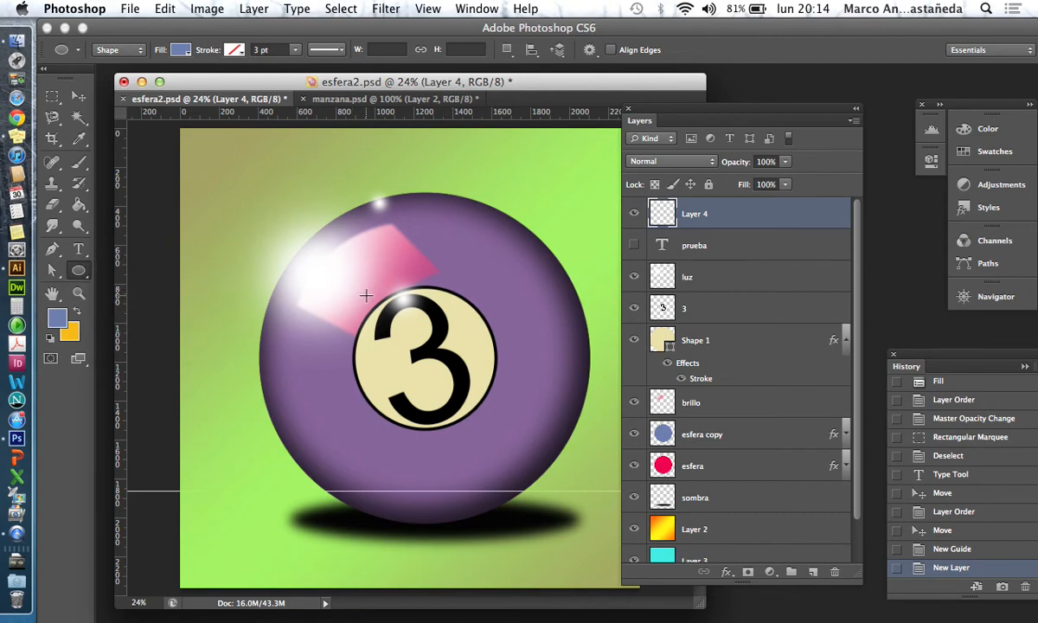
drag(366, 296, 540, 433)
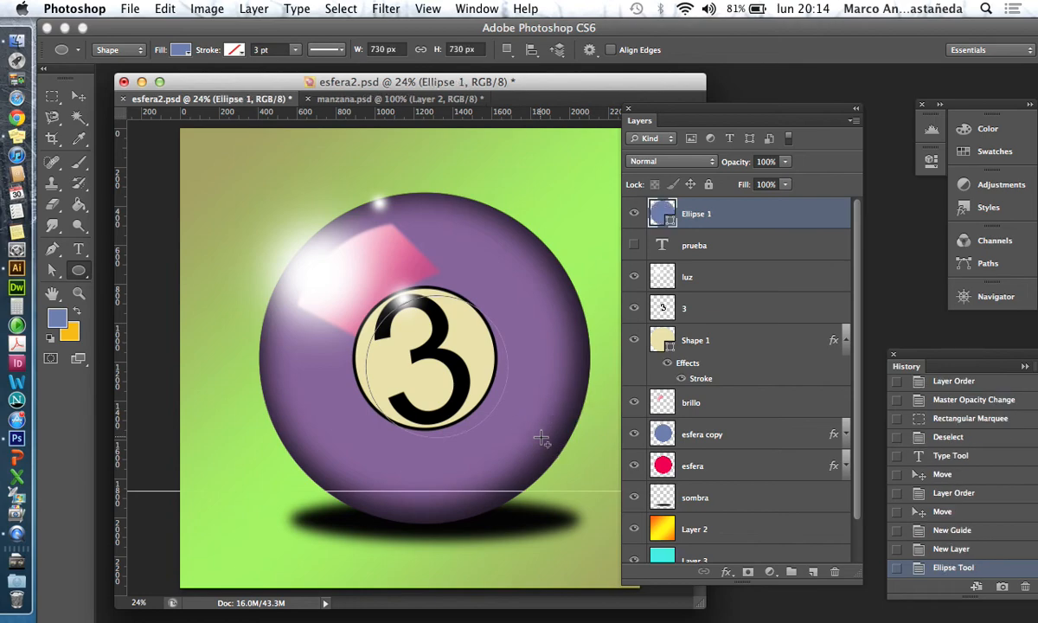
Step: Move the blue Ellipse 1 circle so it exactly covers the number circle, and hide the Shape 1 layer
click(79, 96)
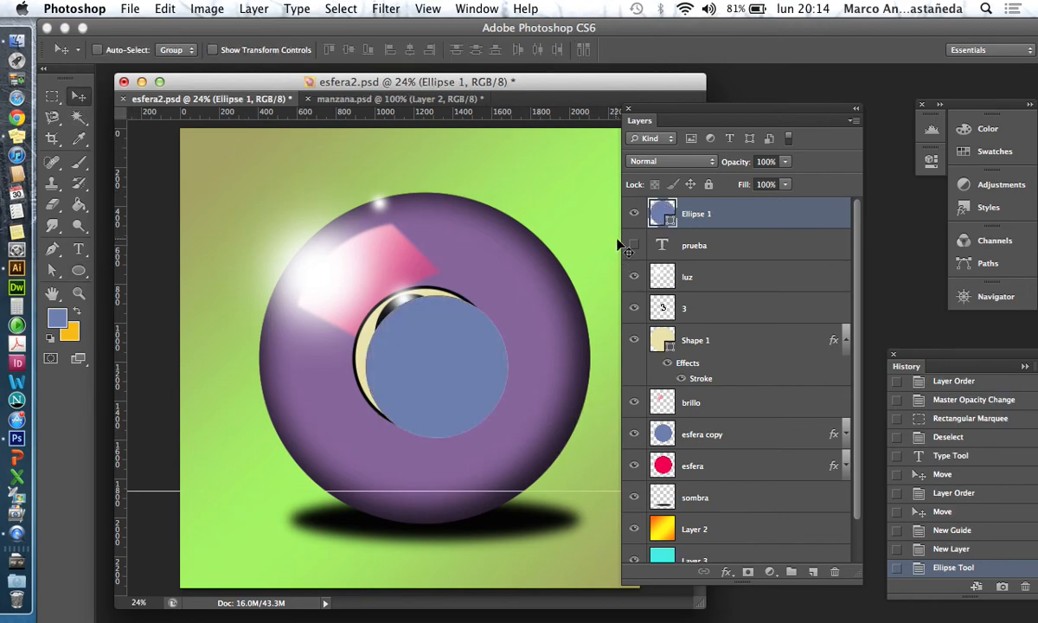
click(635, 214)
click(635, 214)
mouse_move(455, 364)
mouse_down()
mouse_move(445, 385)
mouse_move(441, 355)
mouse_up()
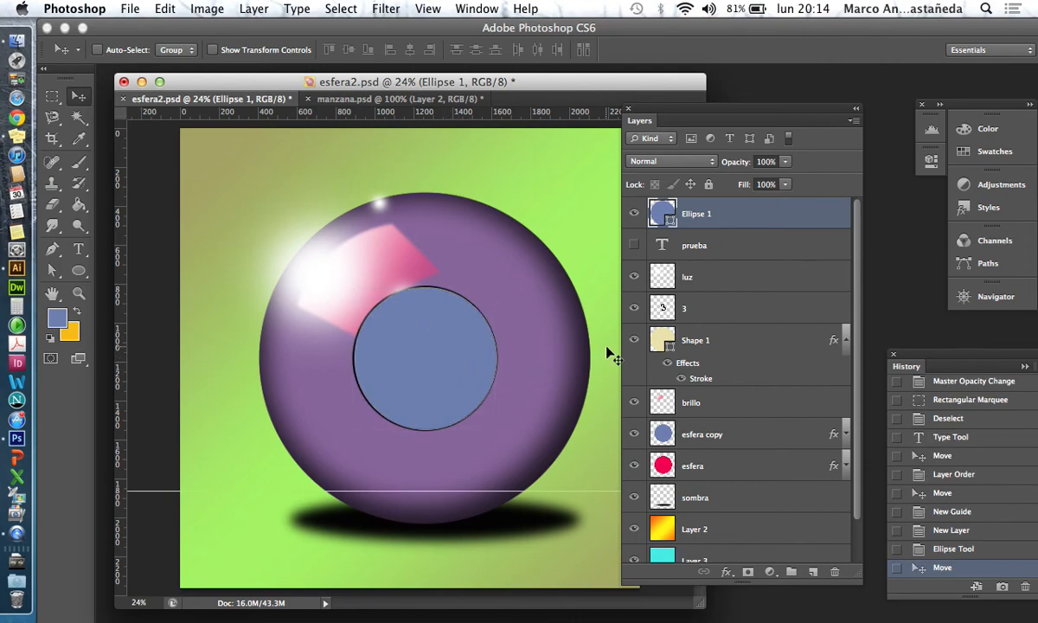
click(635, 340)
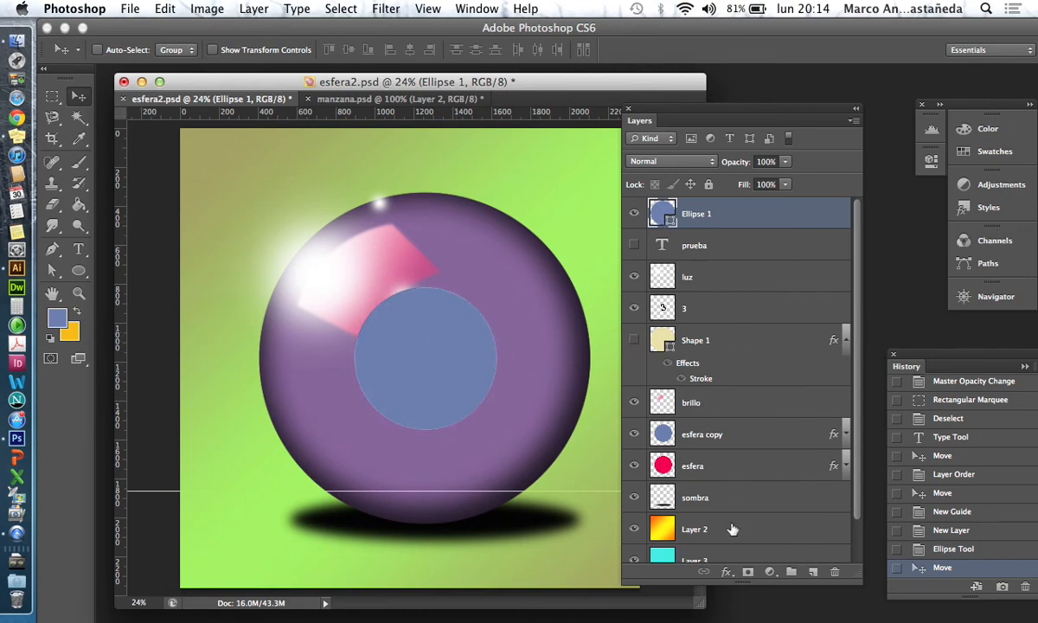
Step: Add a 21 px black outside Stroke layer style to the Ellipse 1 circle
double_click(679, 213)
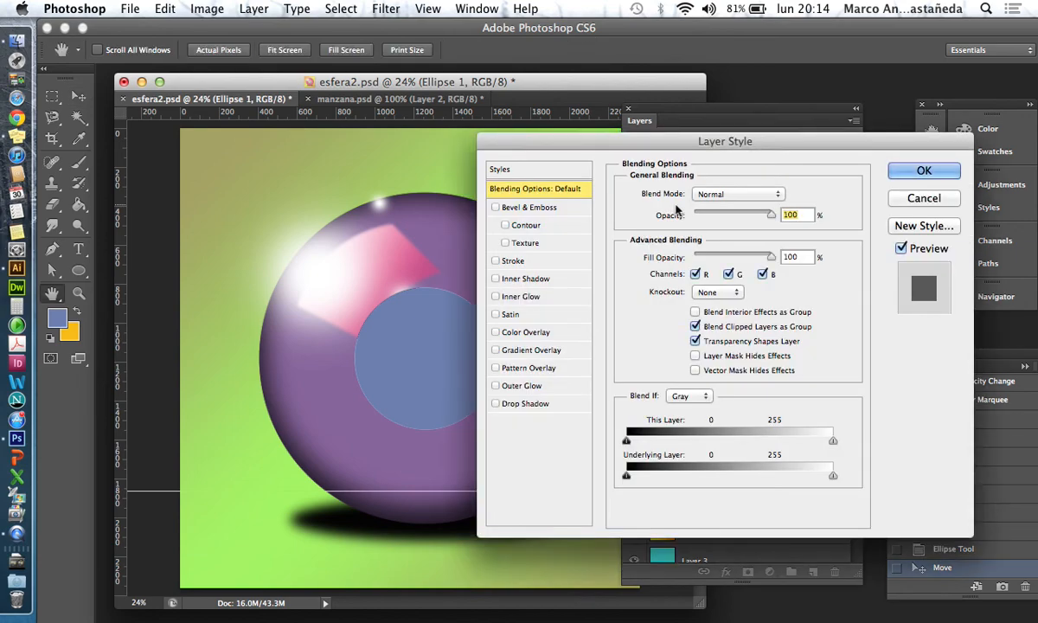
click(551, 260)
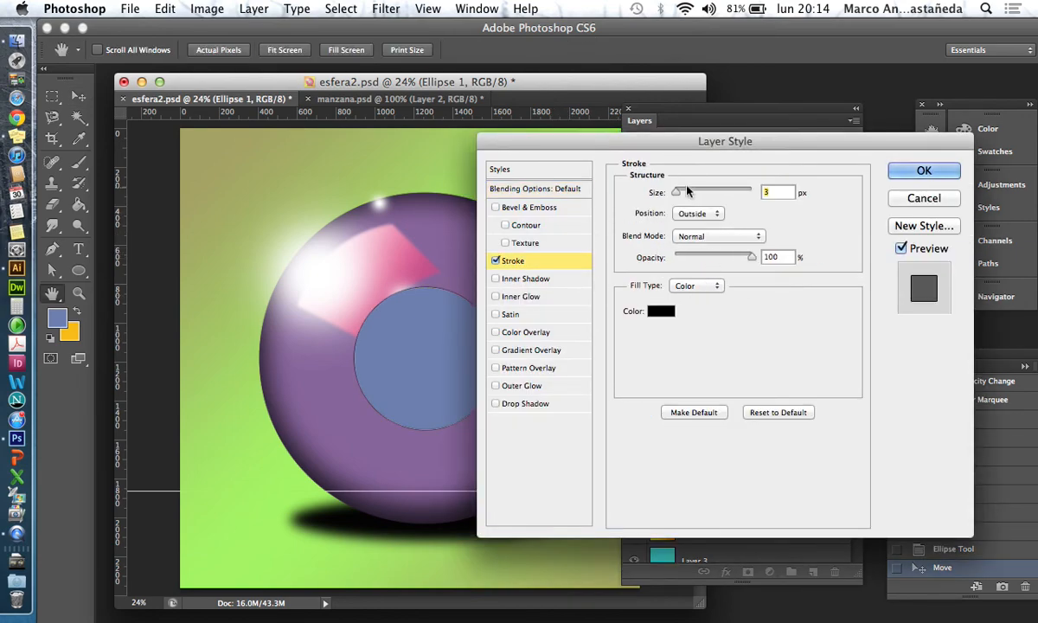
drag(679, 192, 686, 194)
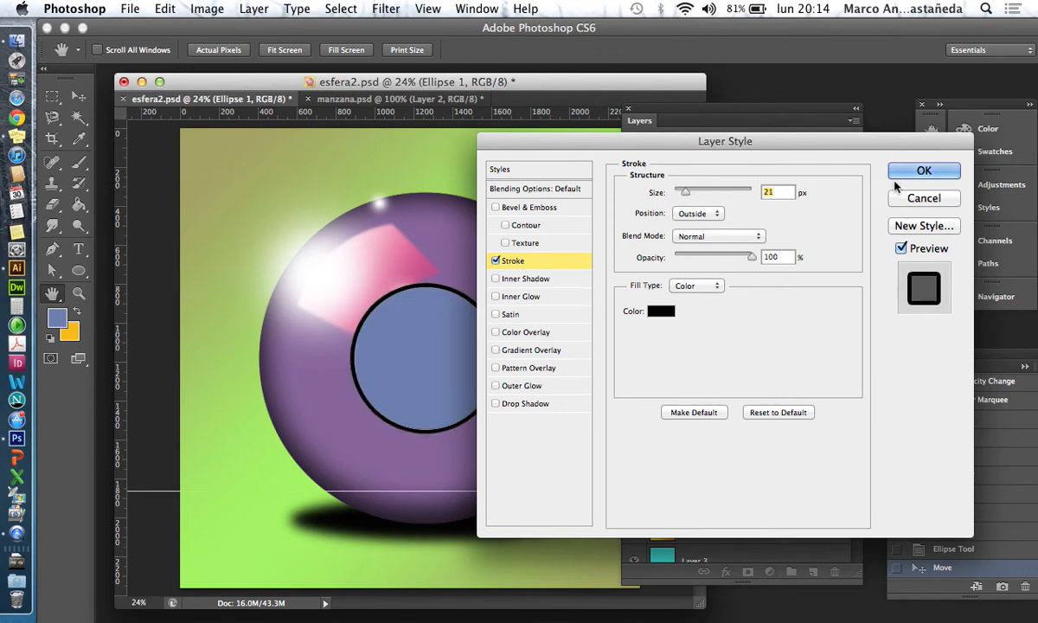
click(923, 171)
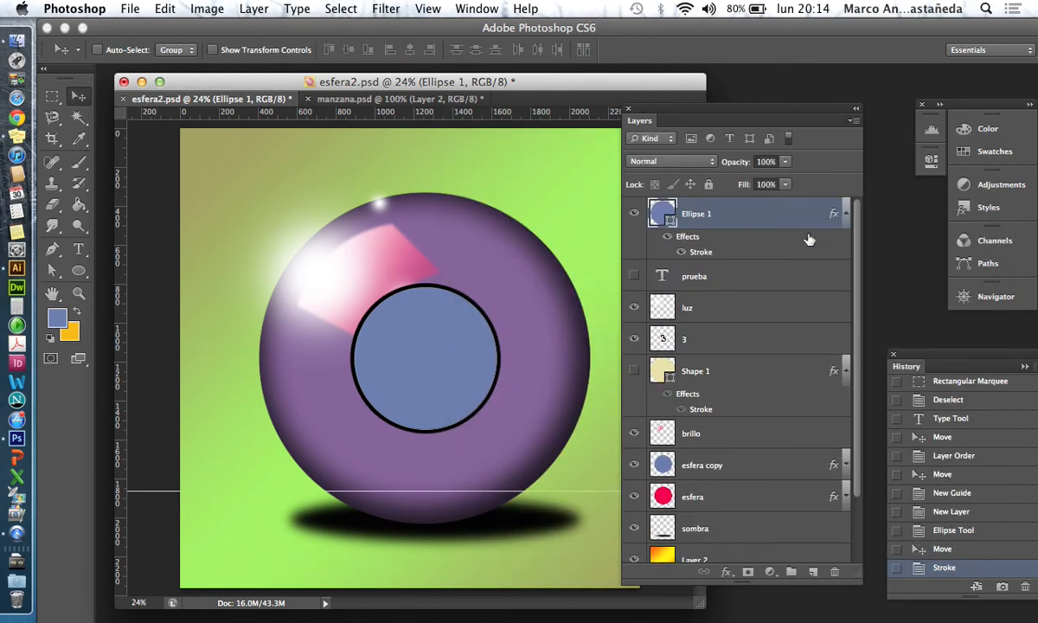
Step: Move the Ellipse 1 layer directly below layer 3 so the number sits on top of the blue circle
drag(767, 210, 772, 347)
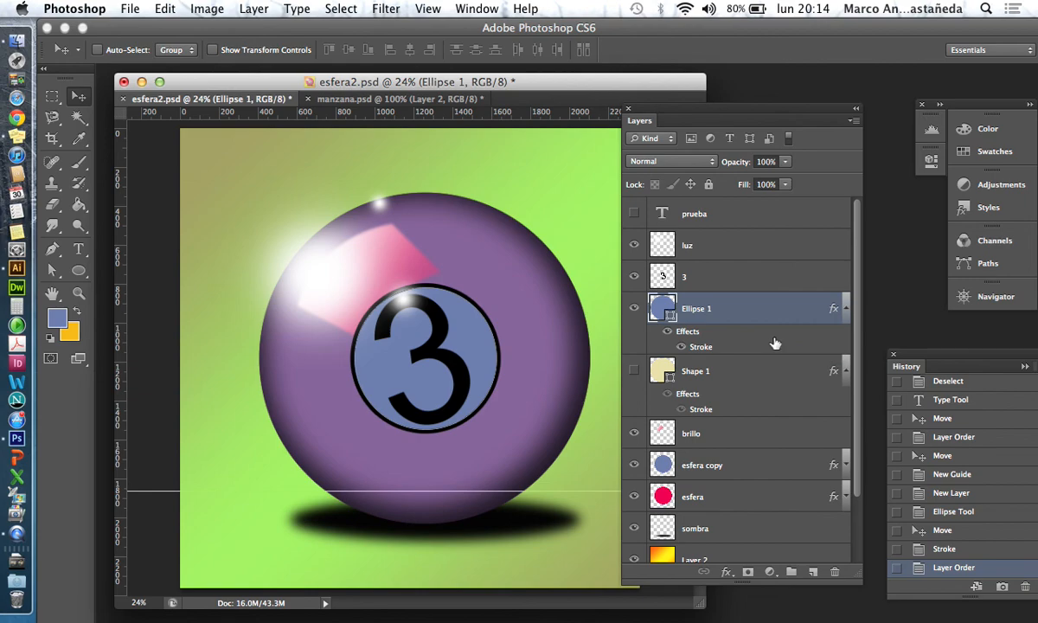
drag(861, 368, 853, 318)
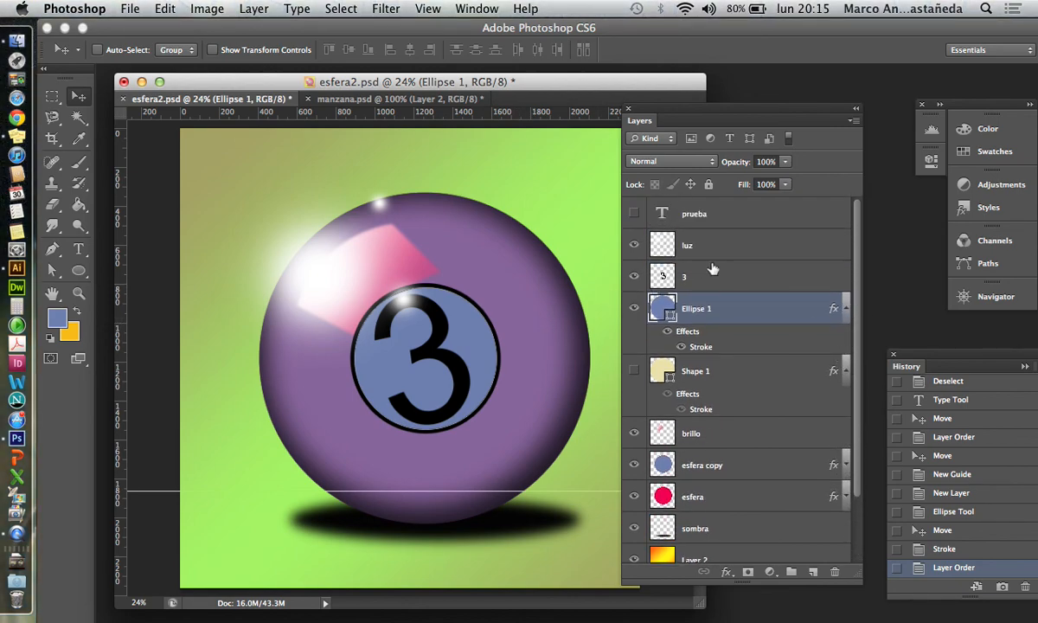
click(713, 162)
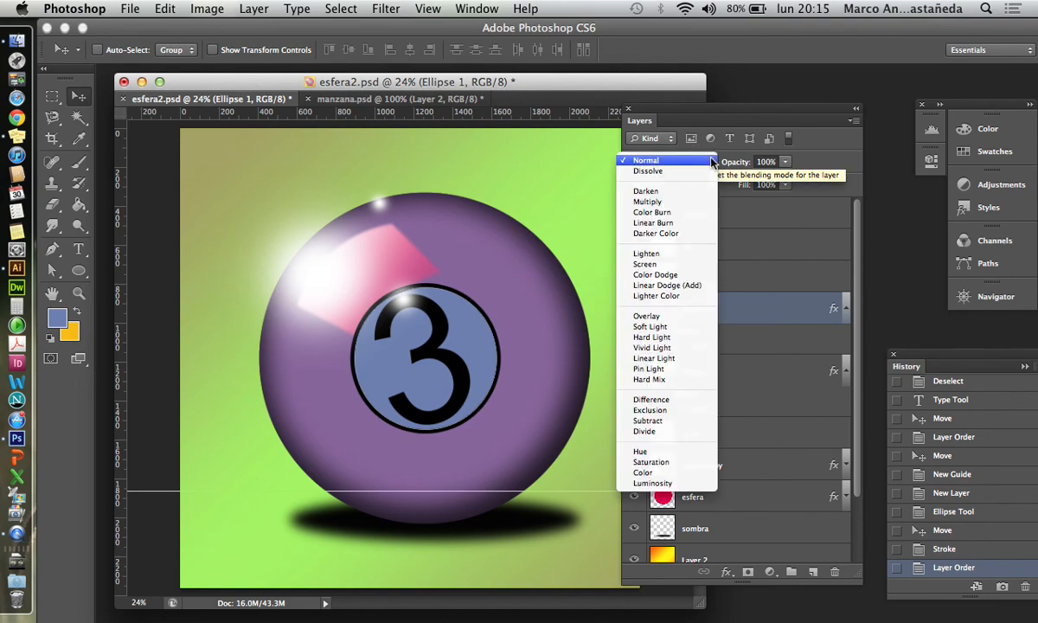
click(570, 155)
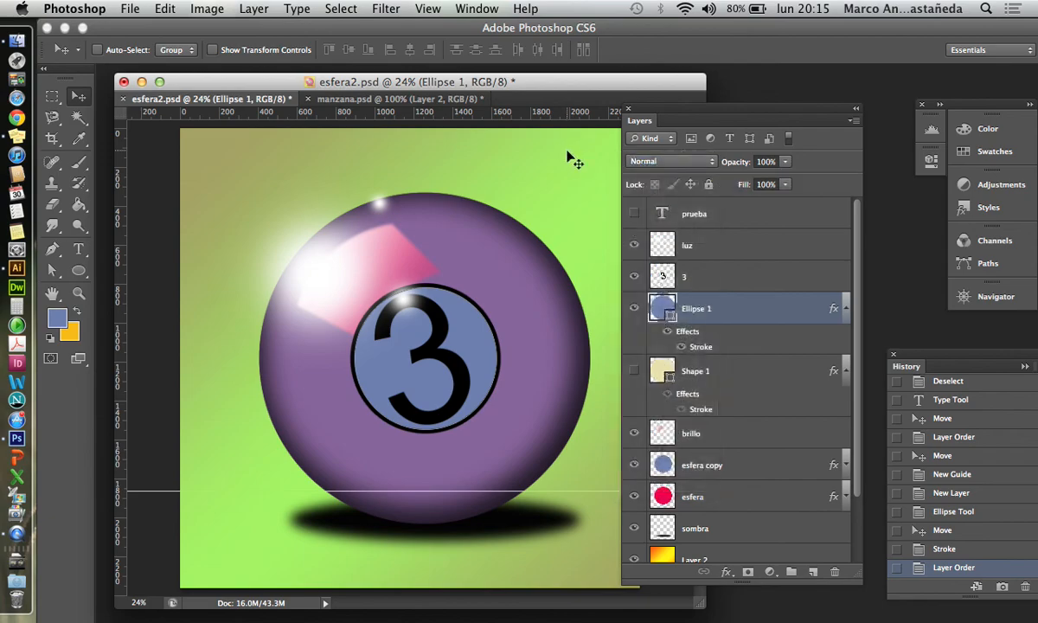